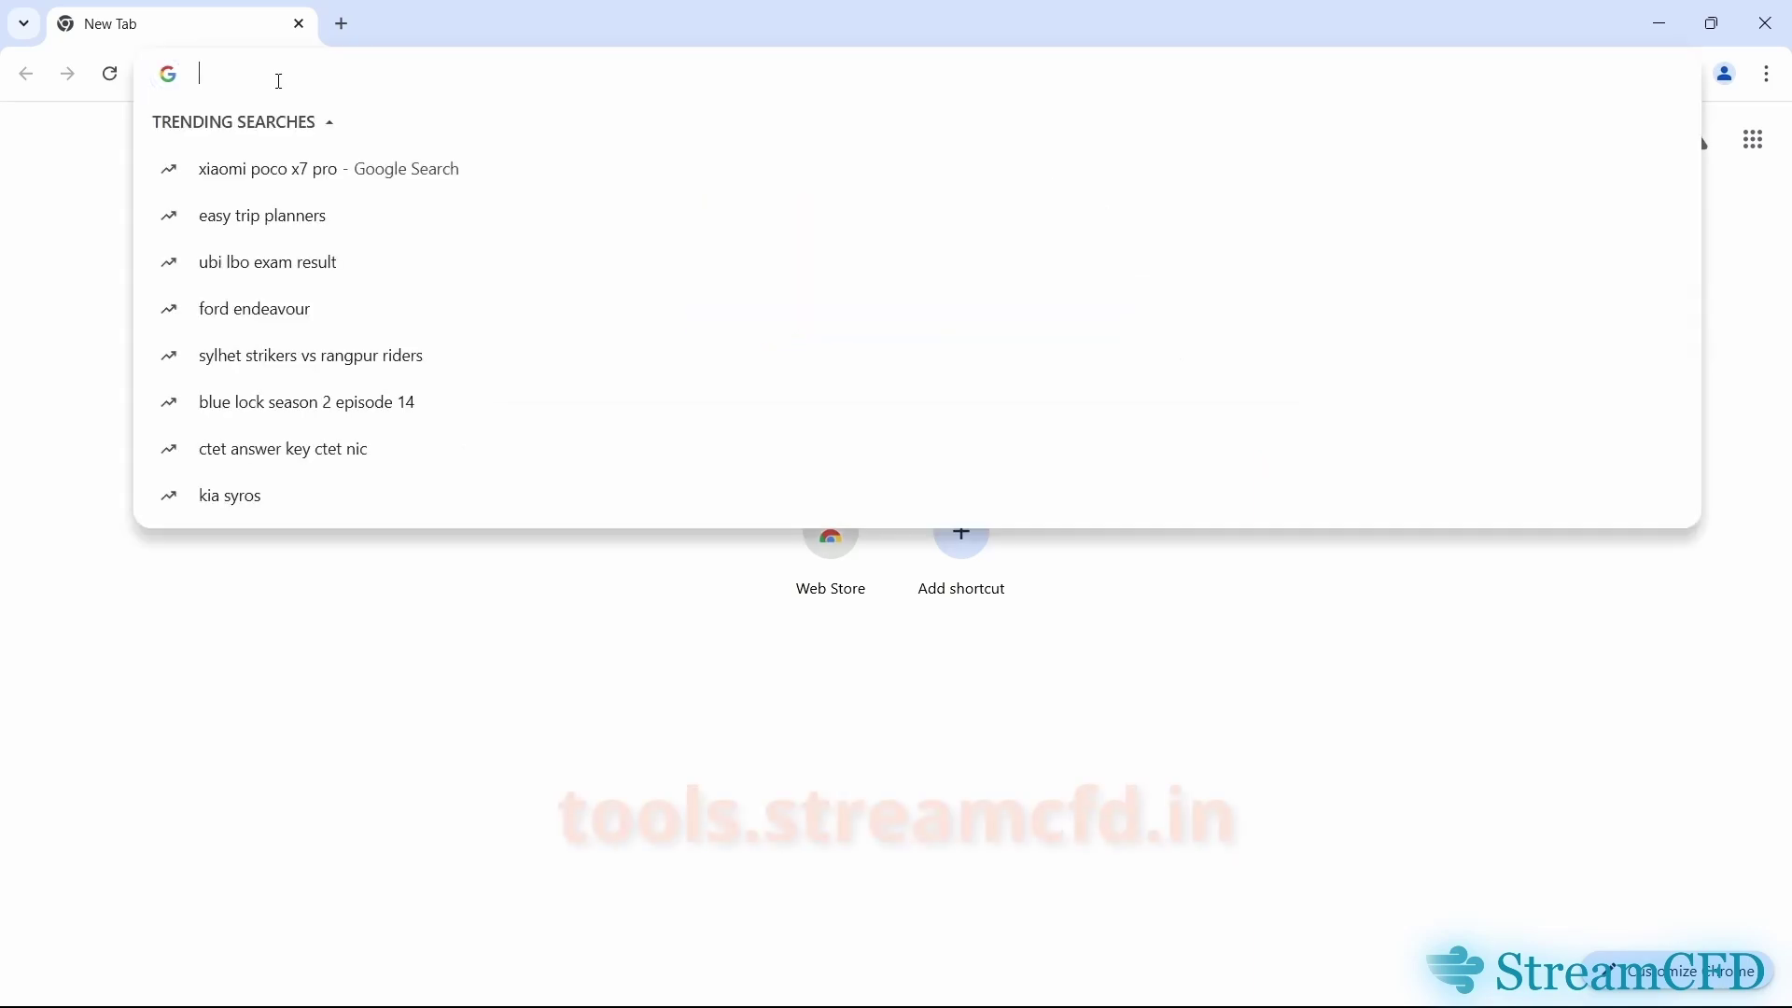
- Open tools.streamcfd.in and go to the FDS MPI Optimization Tool
text(t)
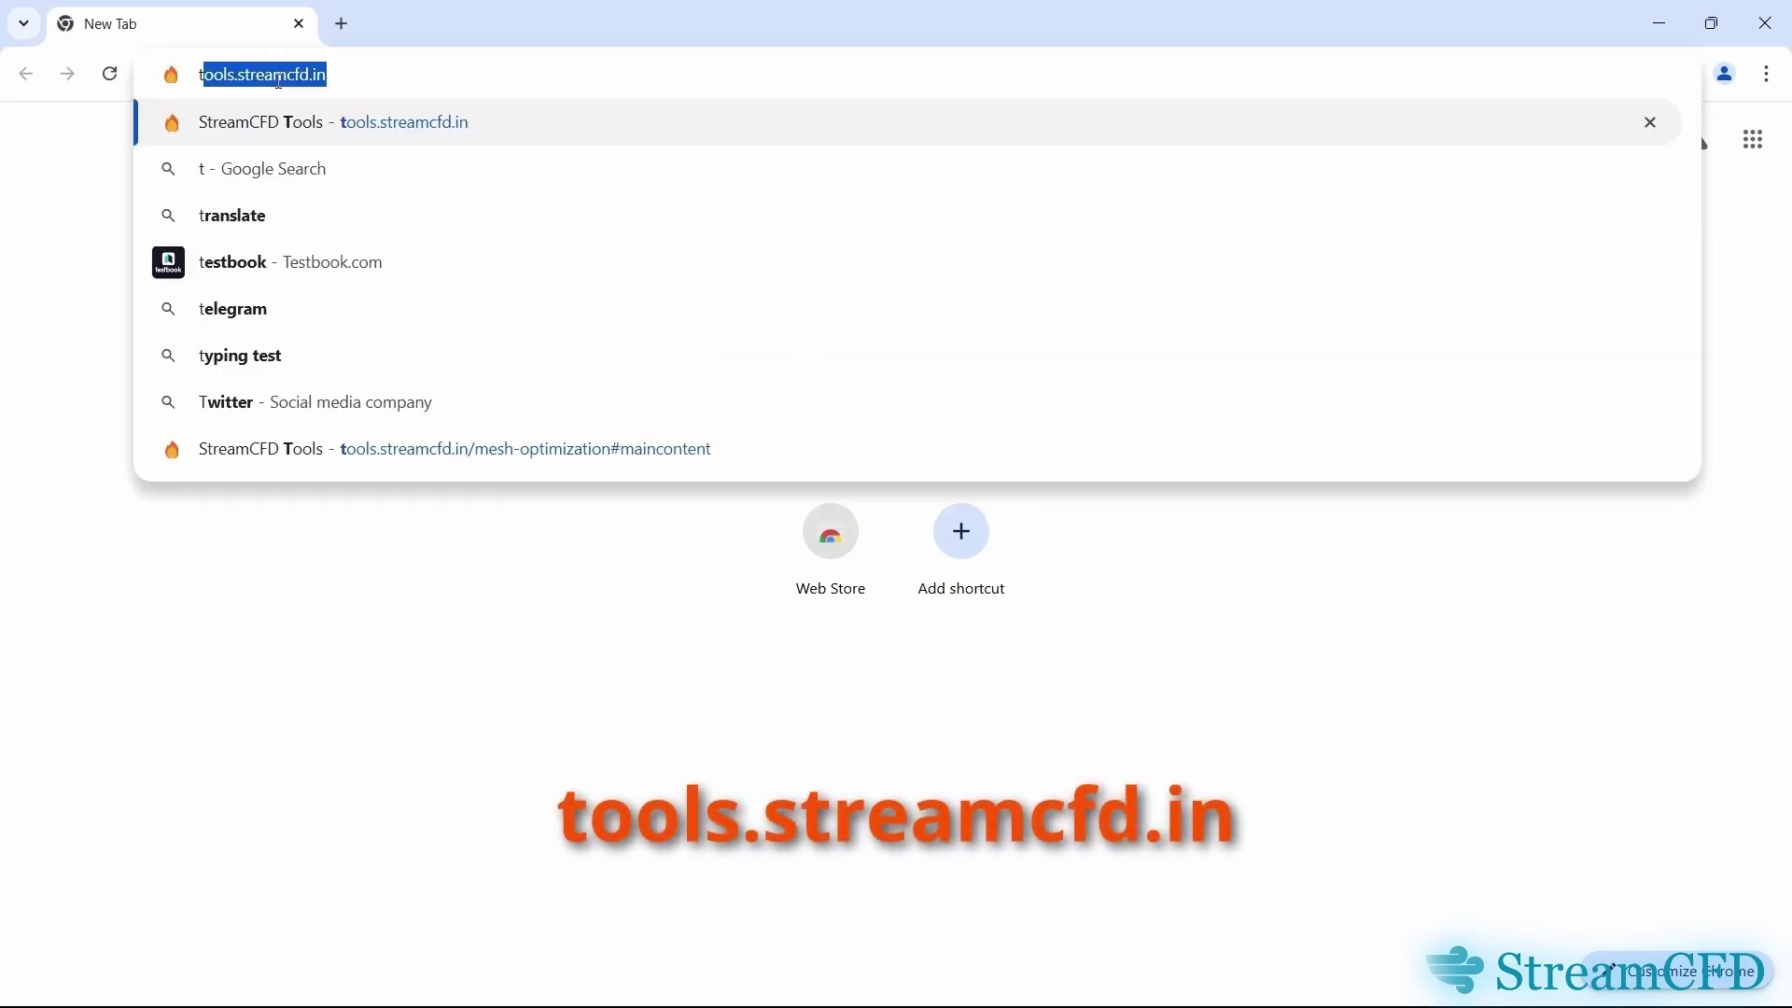
click(304, 131)
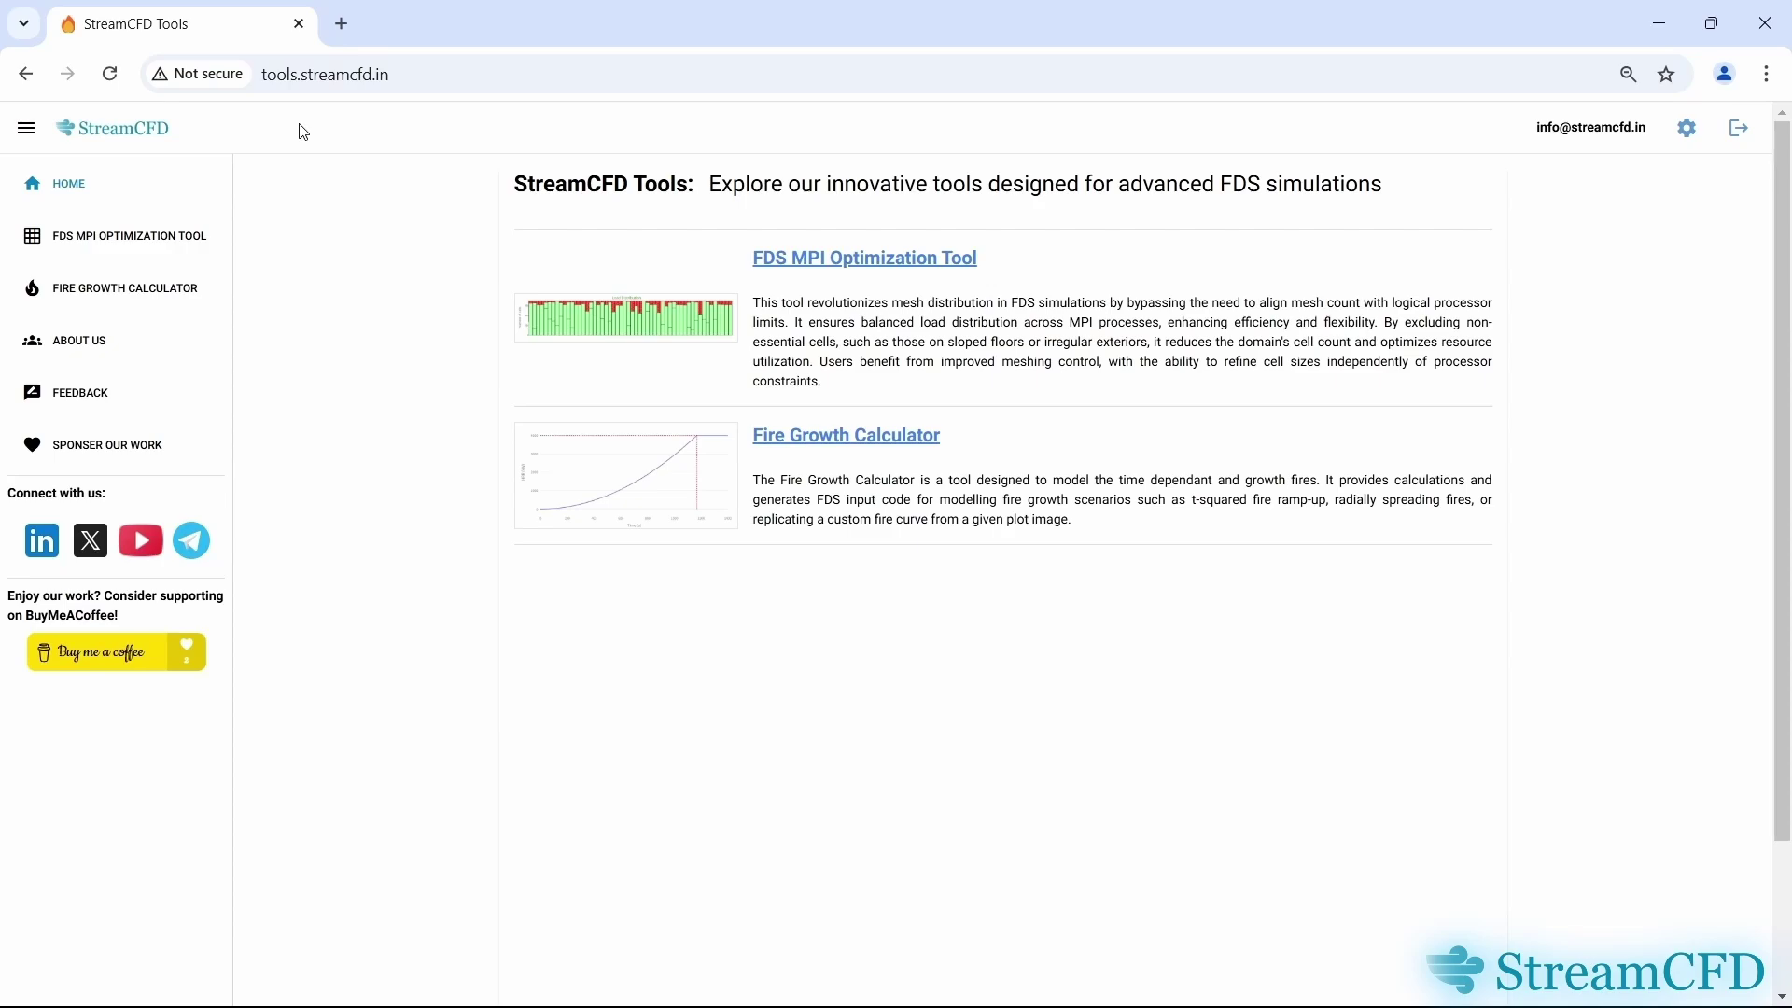
click(850, 261)
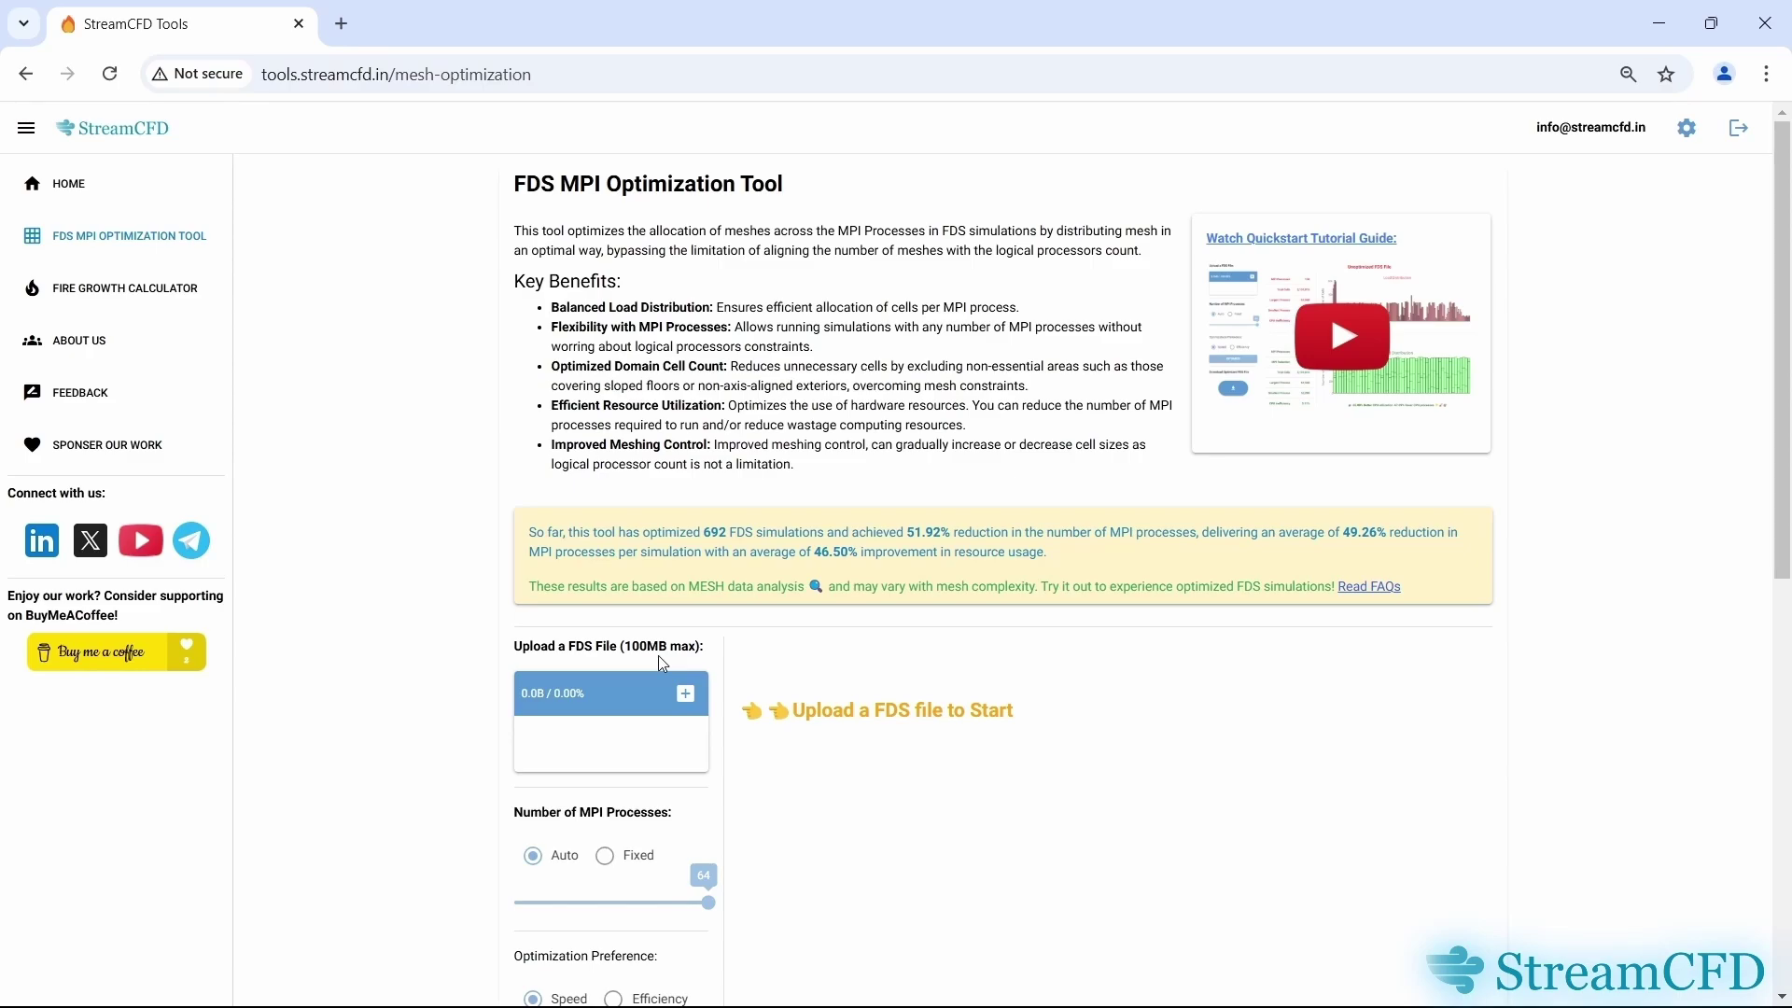
- Upload example1.fds from the Desktop and optimize it with automatic MPI process count and the Speed preference
click(686, 702)
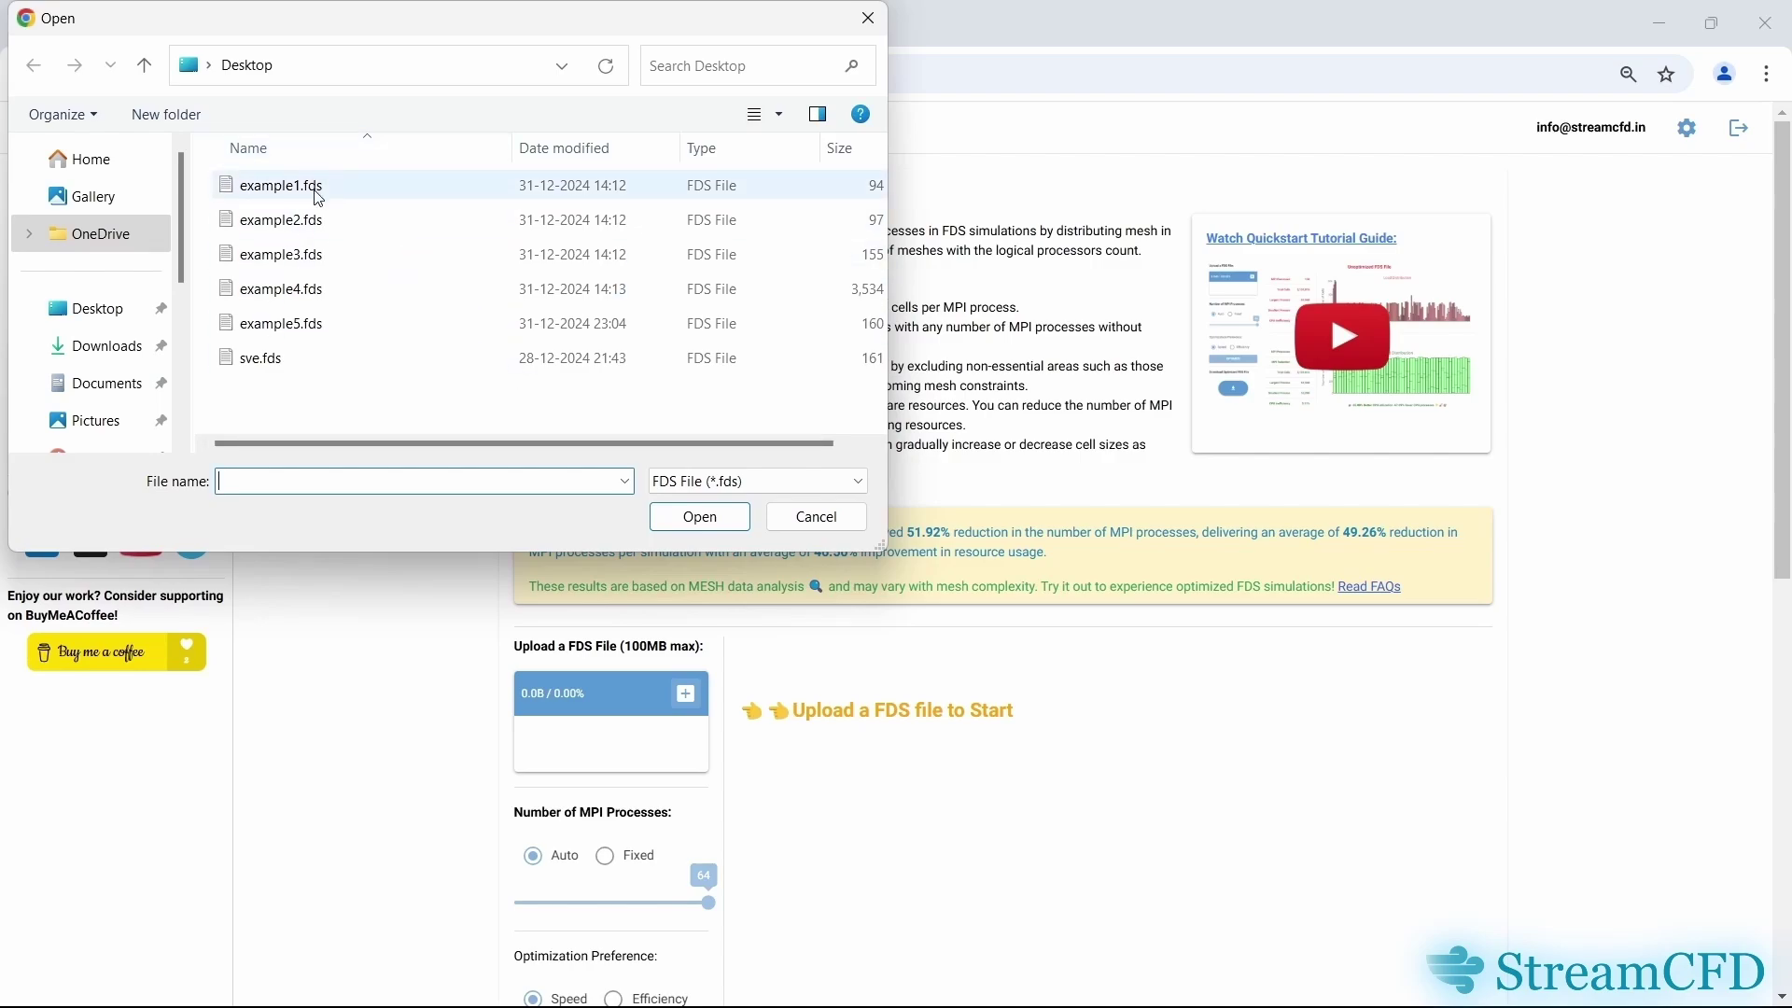
double_click(280, 186)
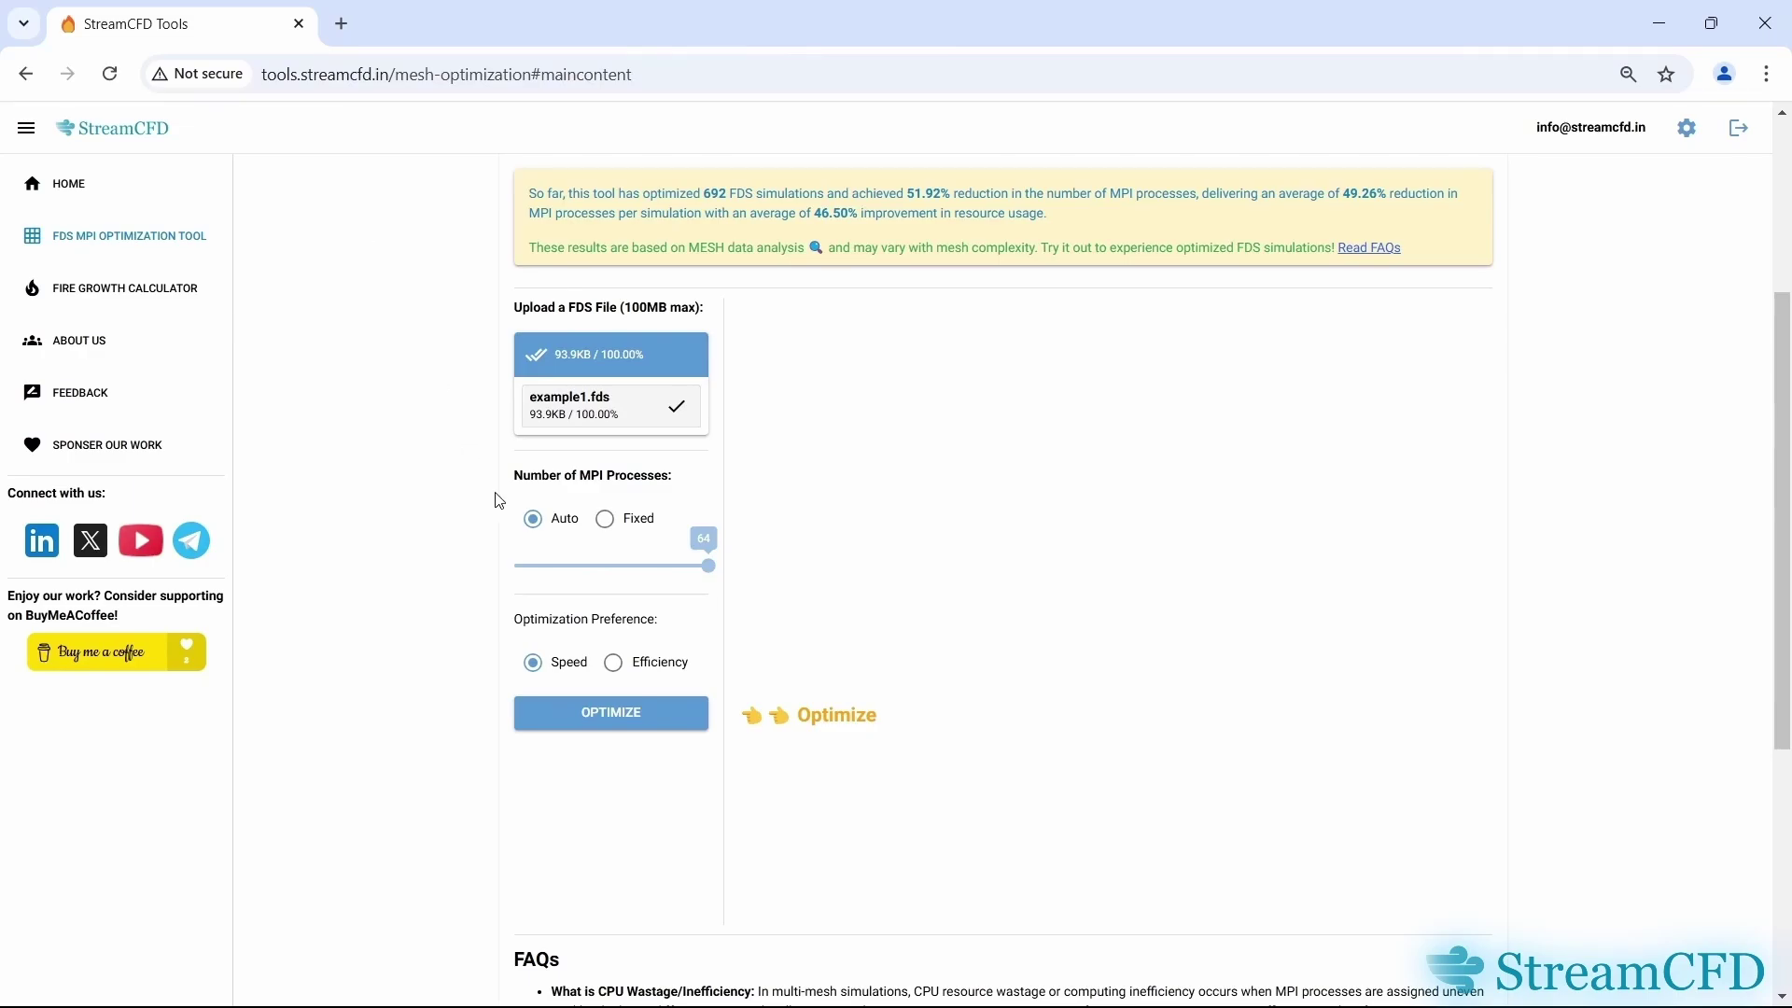
click(600, 726)
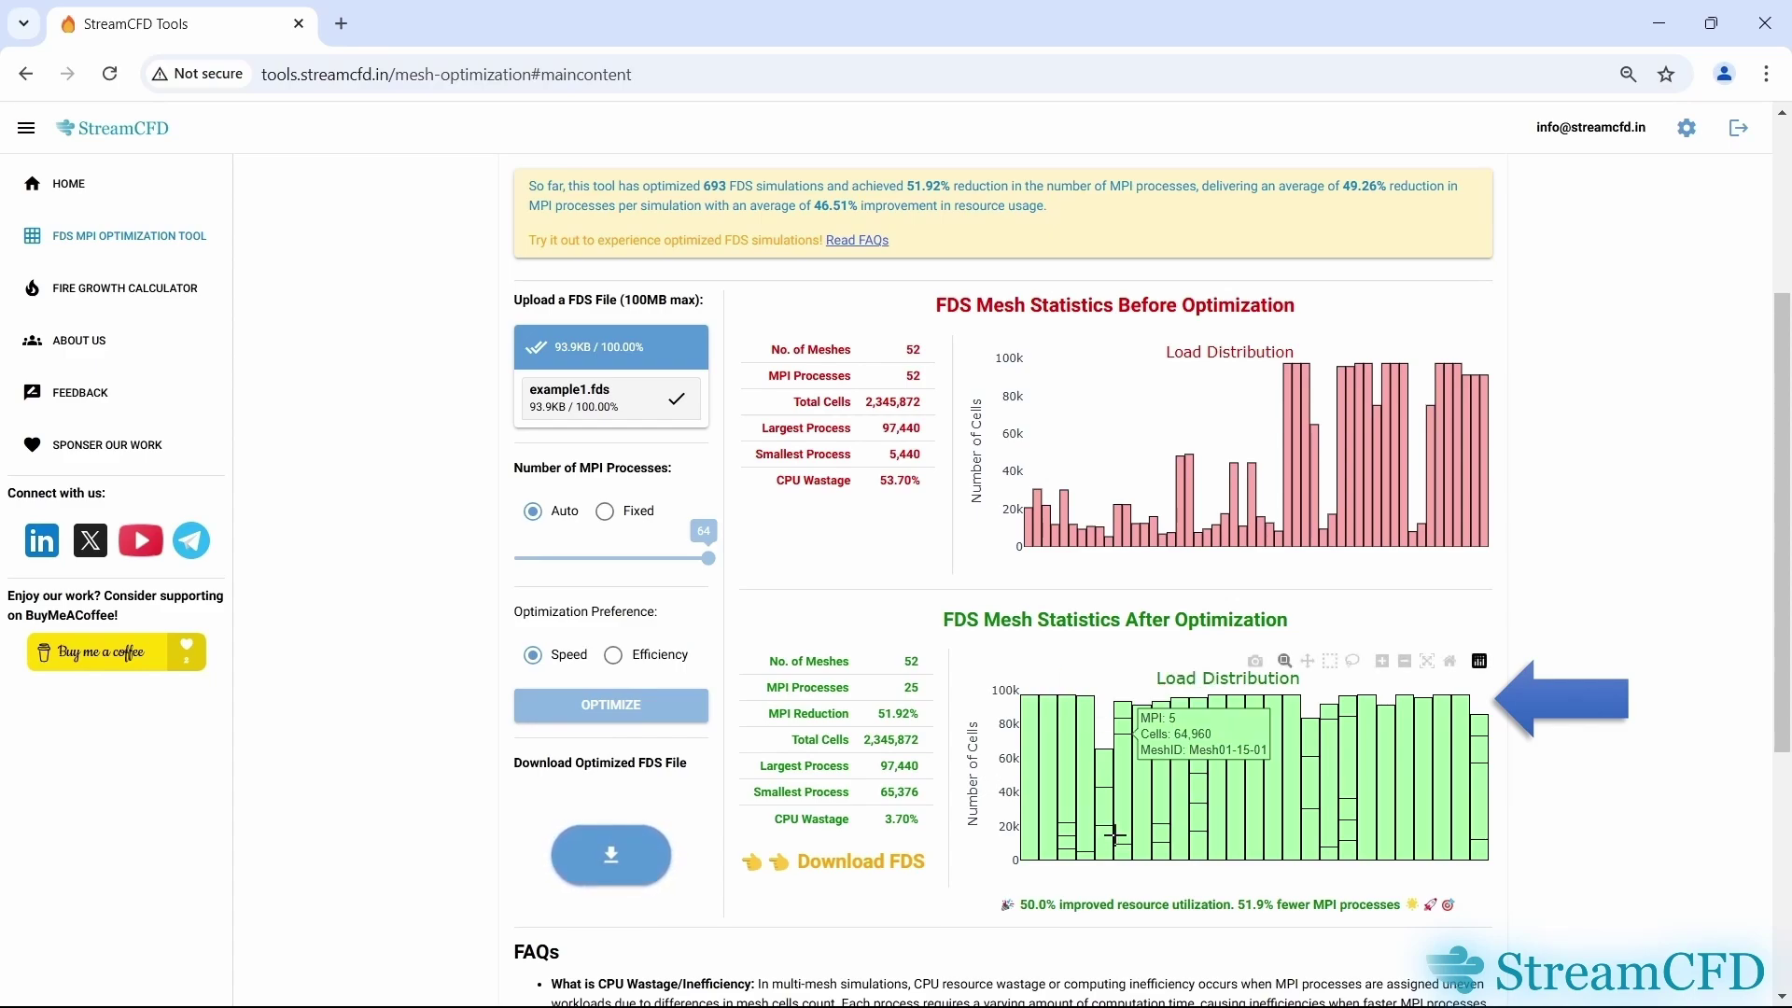
- Inspect the mesh blocks assigned to individual MPI processes in the load distribution chart after optimization
mouse_move(1106, 840)
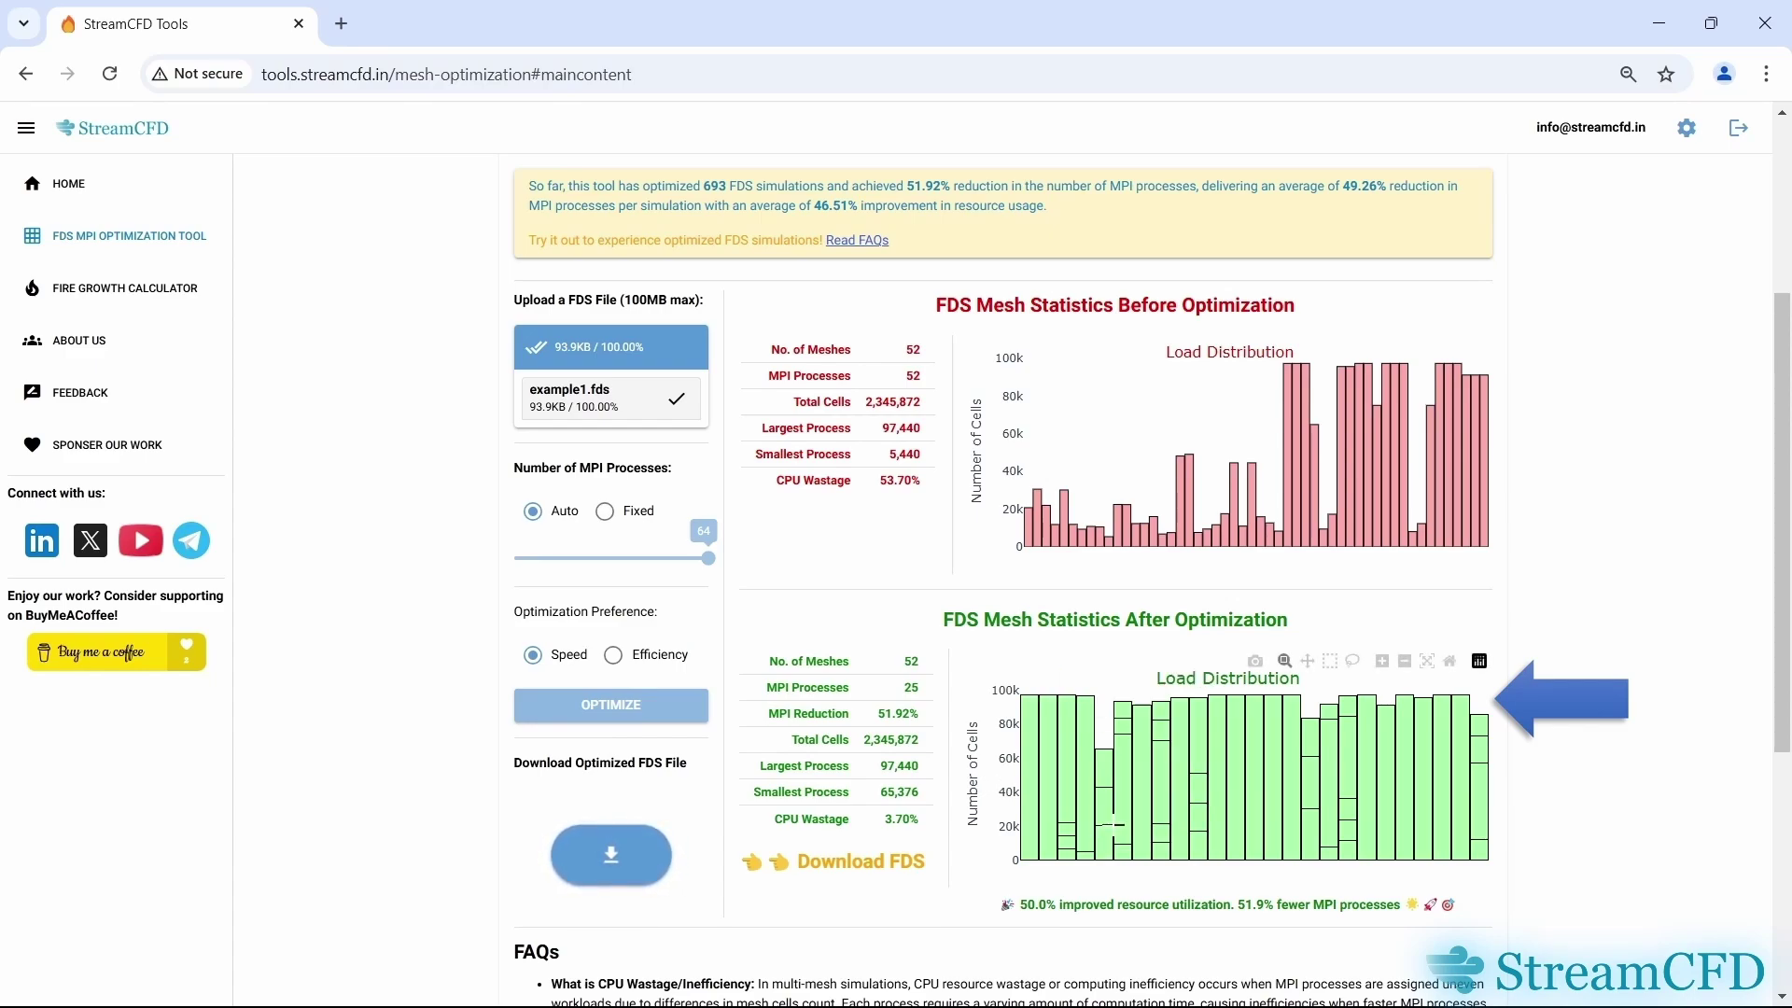
mouse_move(1108, 782)
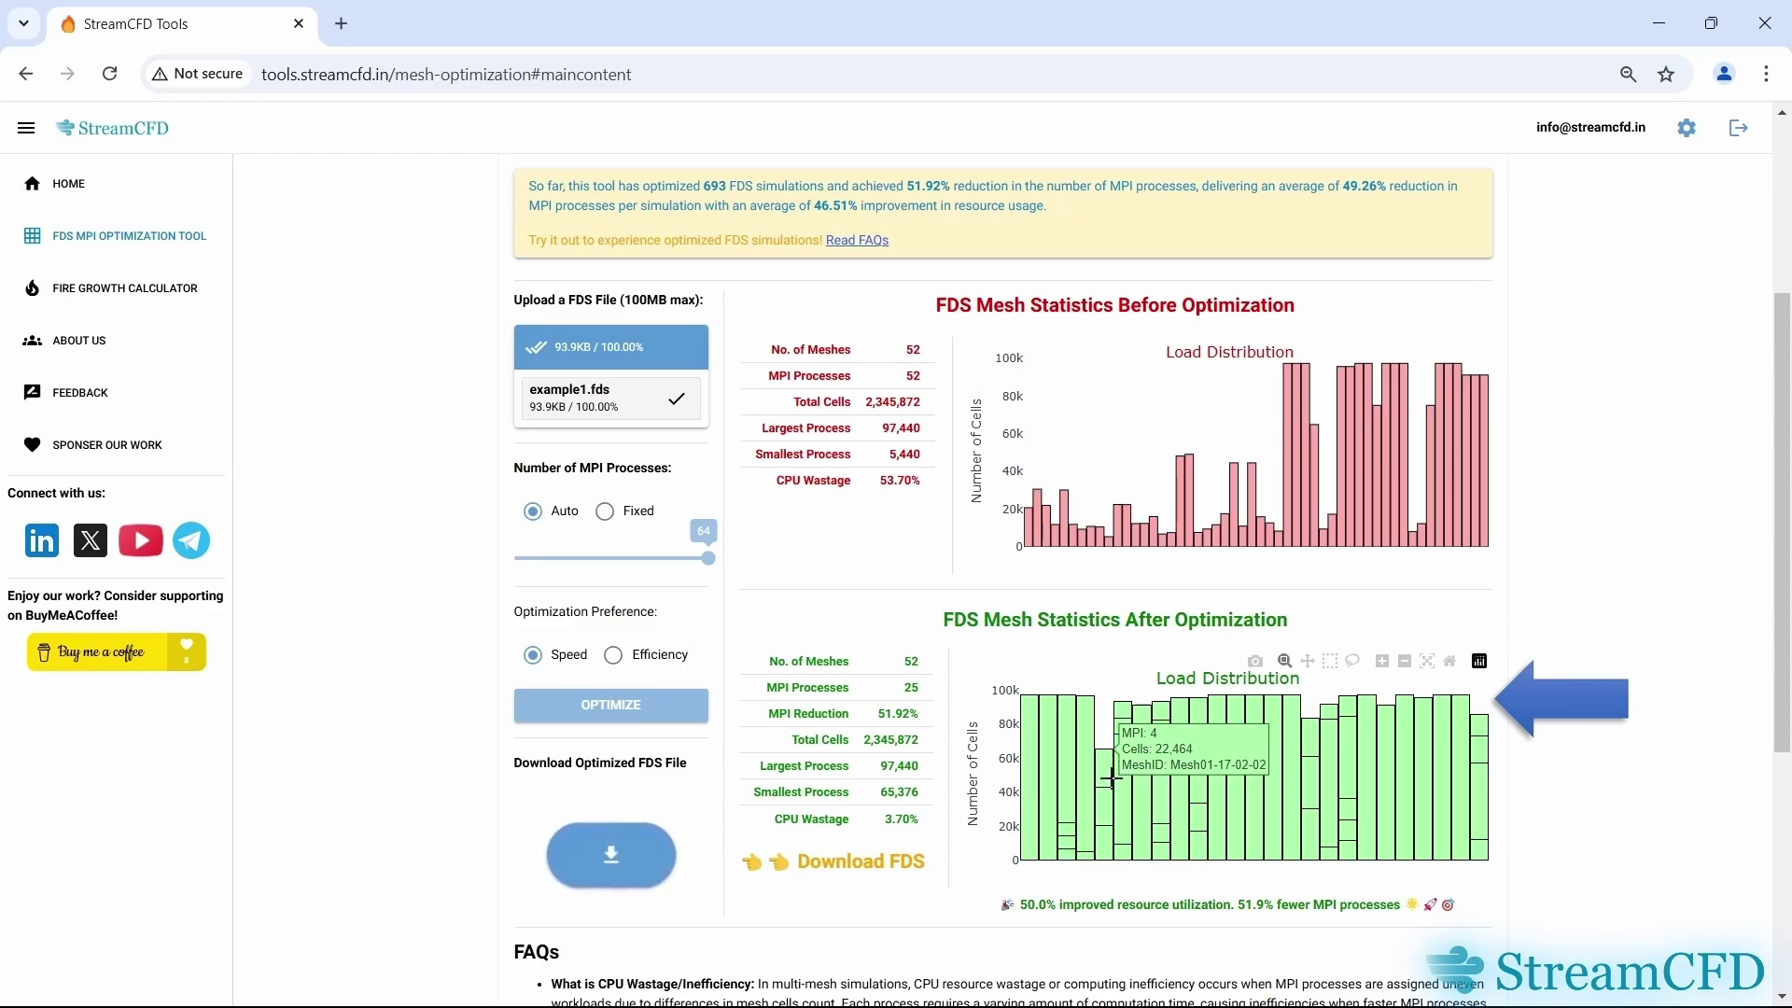
mouse_move(1197, 840)
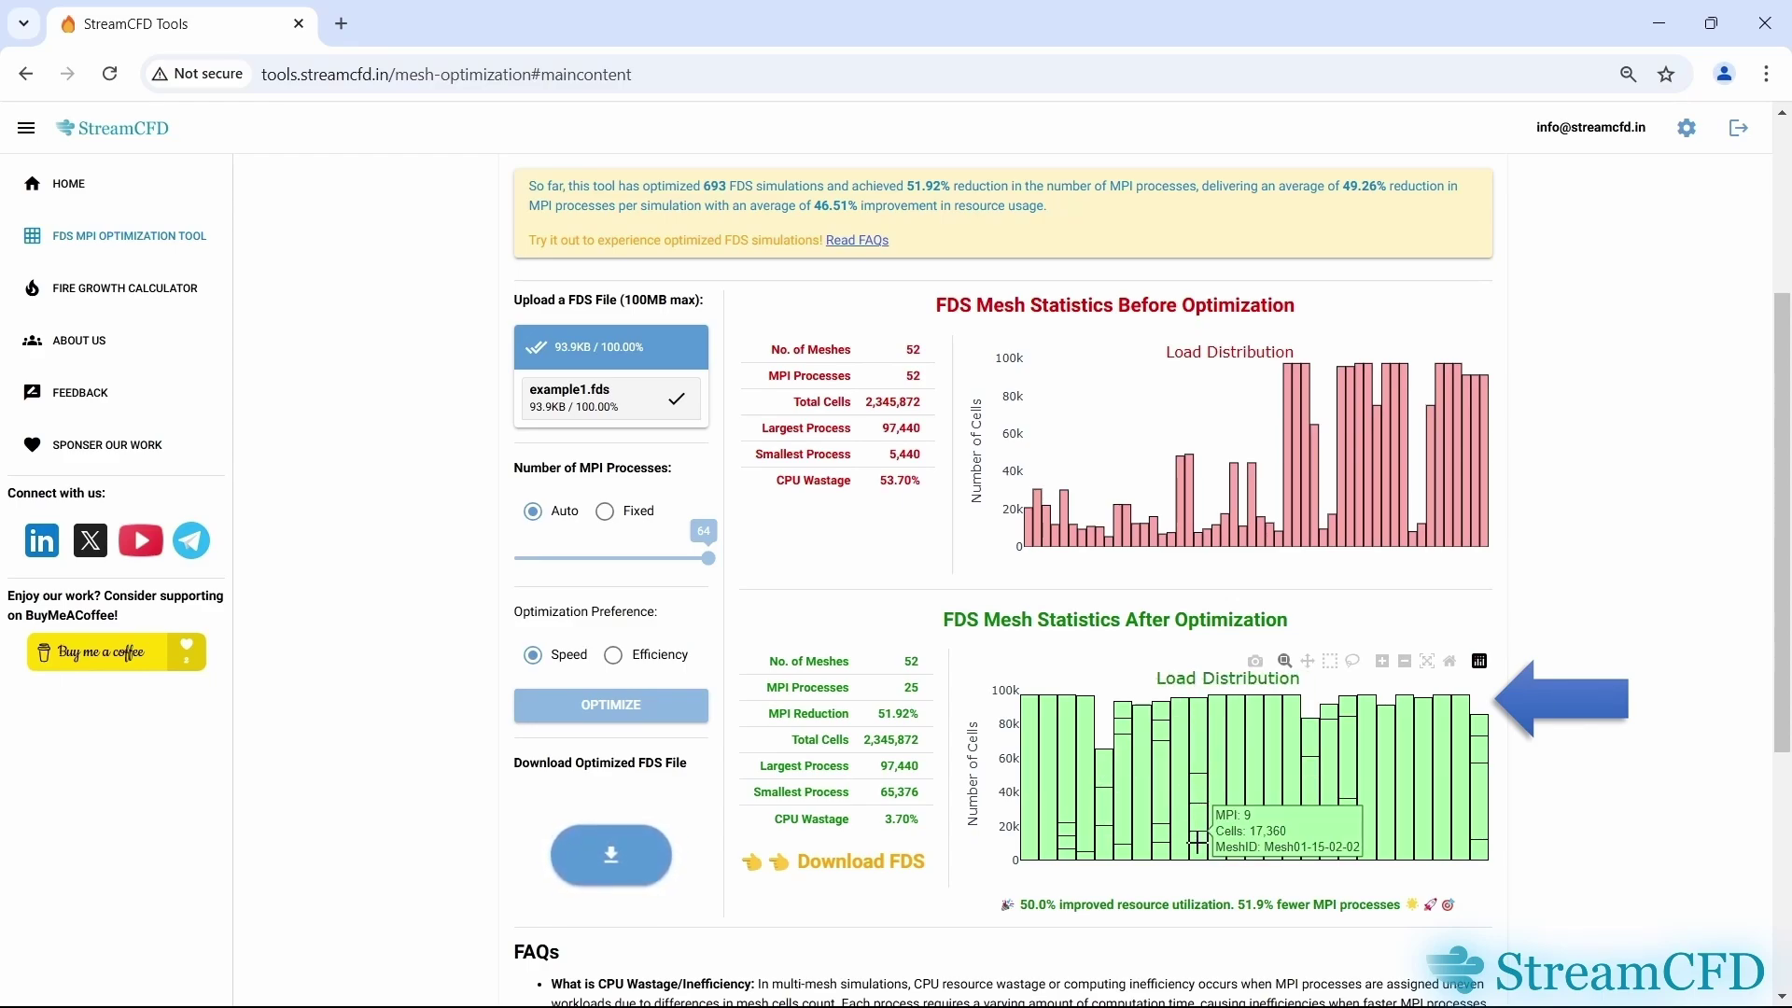
mouse_move(1201, 800)
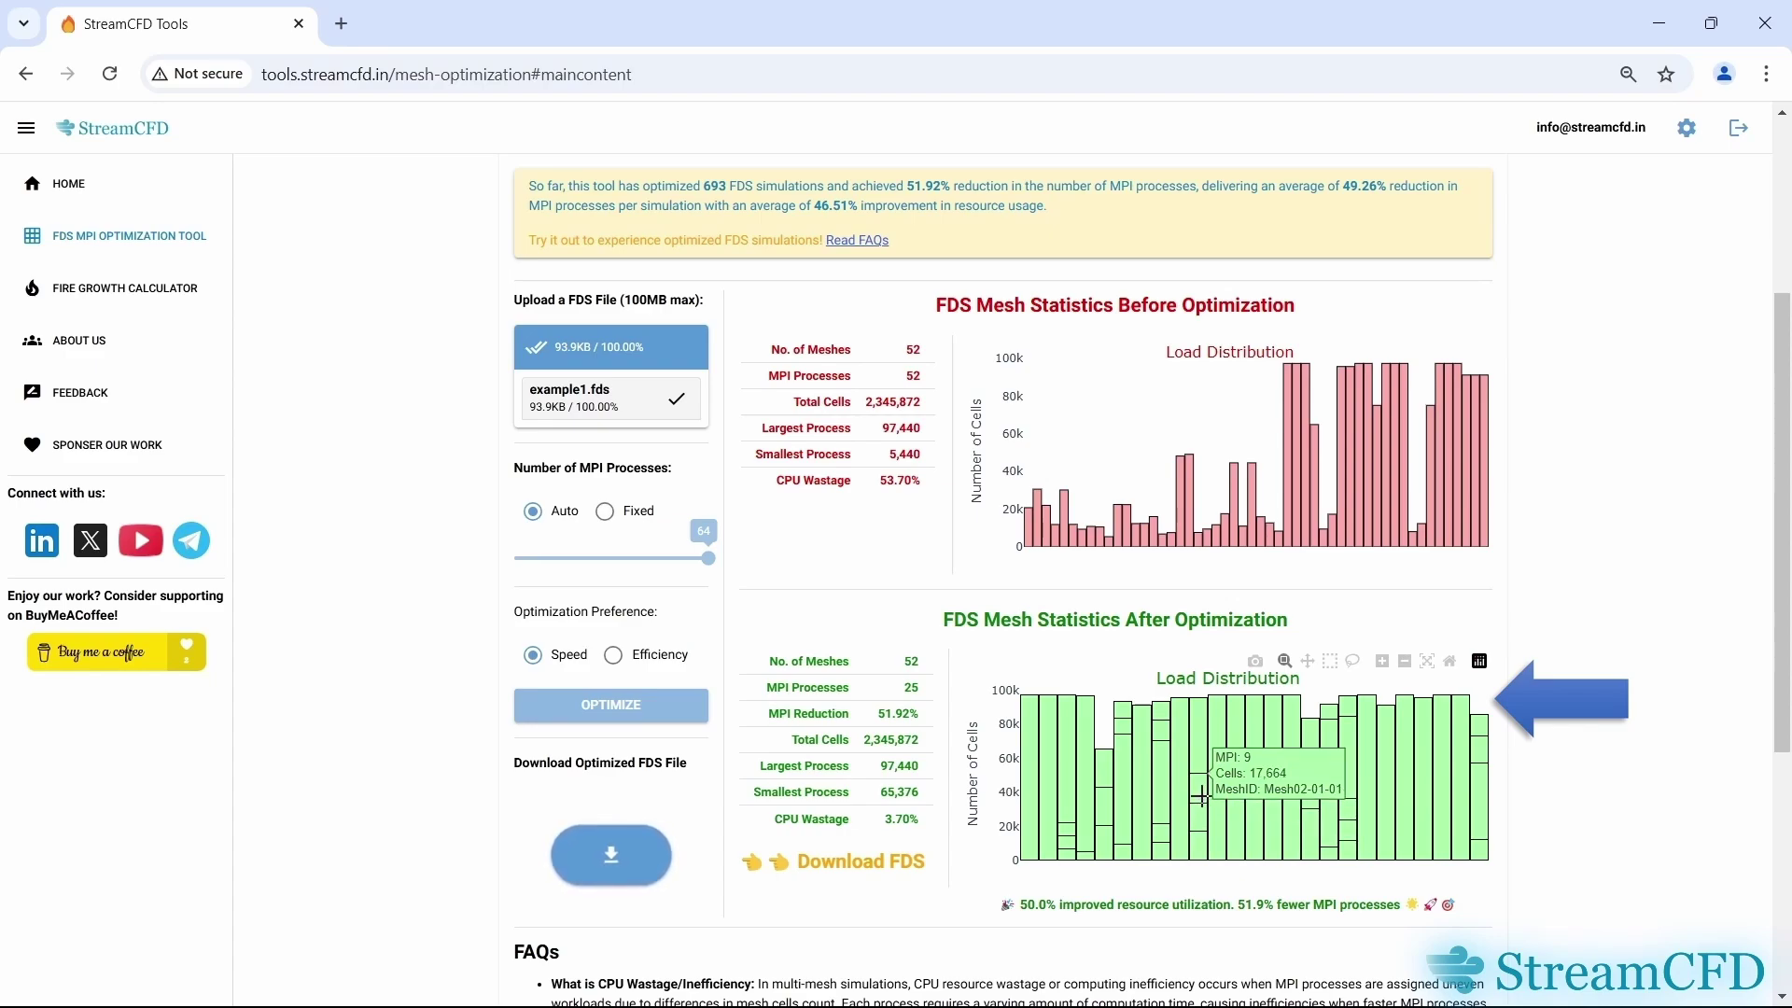
mouse_move(1196, 761)
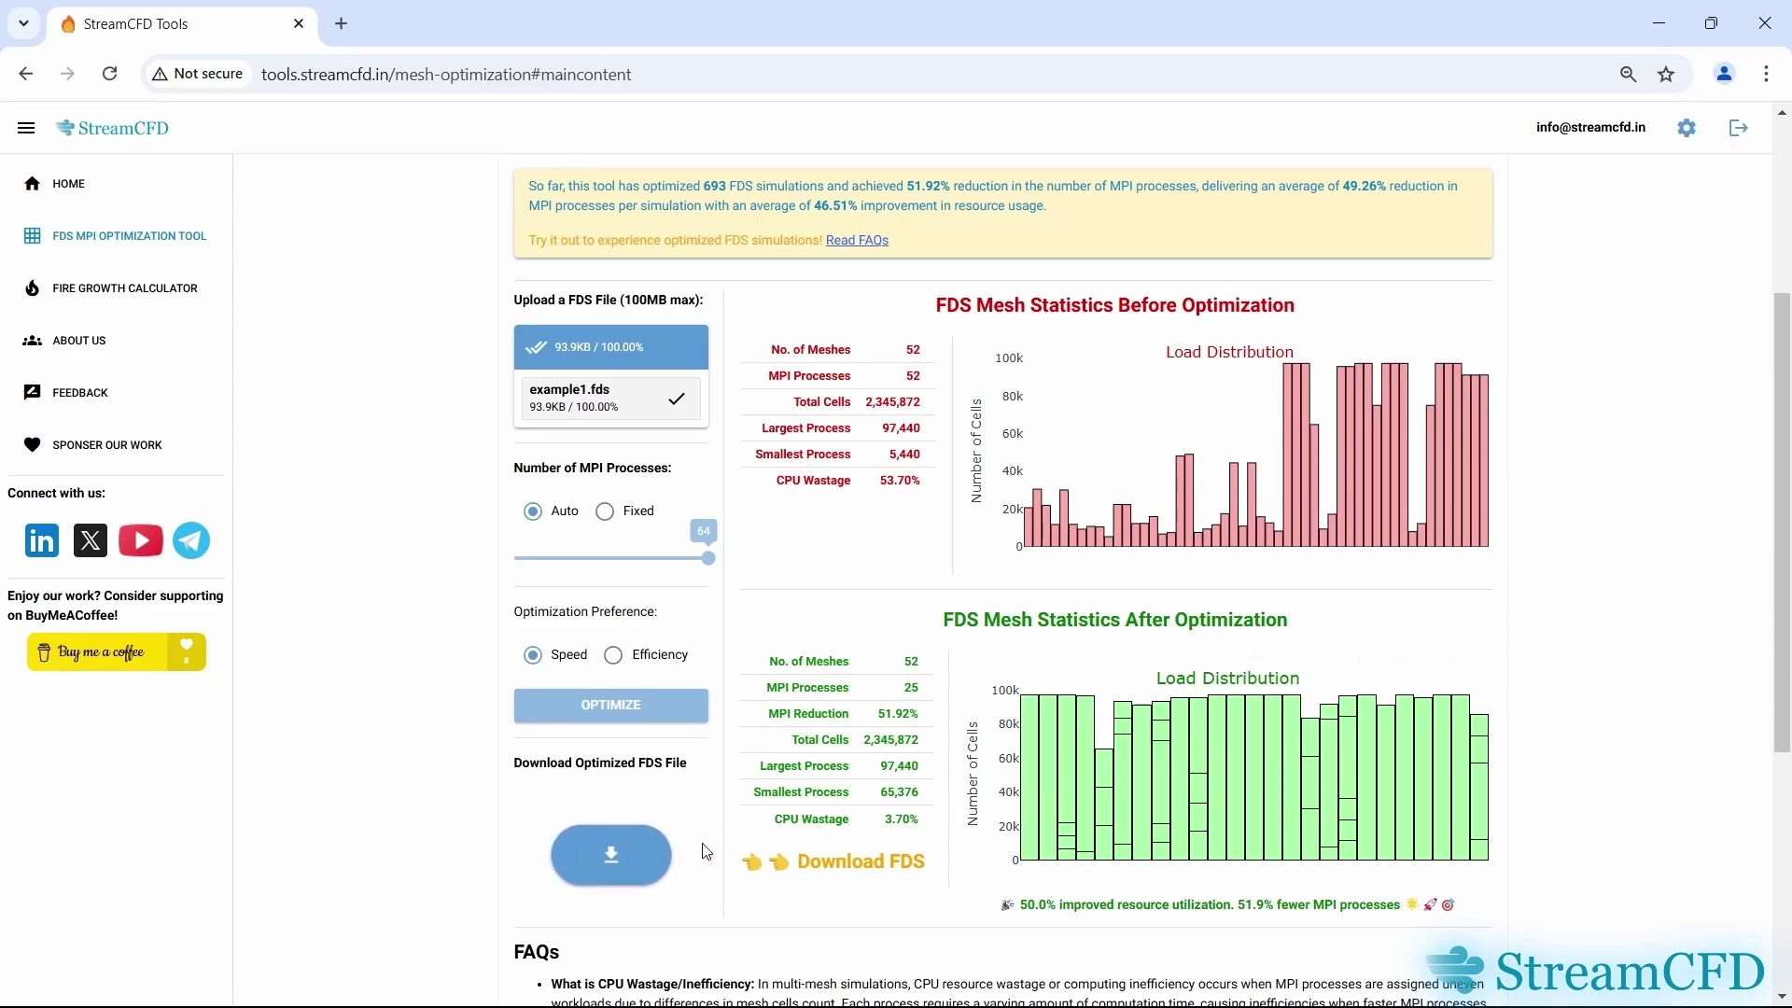
- Download the optimized FDS file and show it in its download folder
click(617, 871)
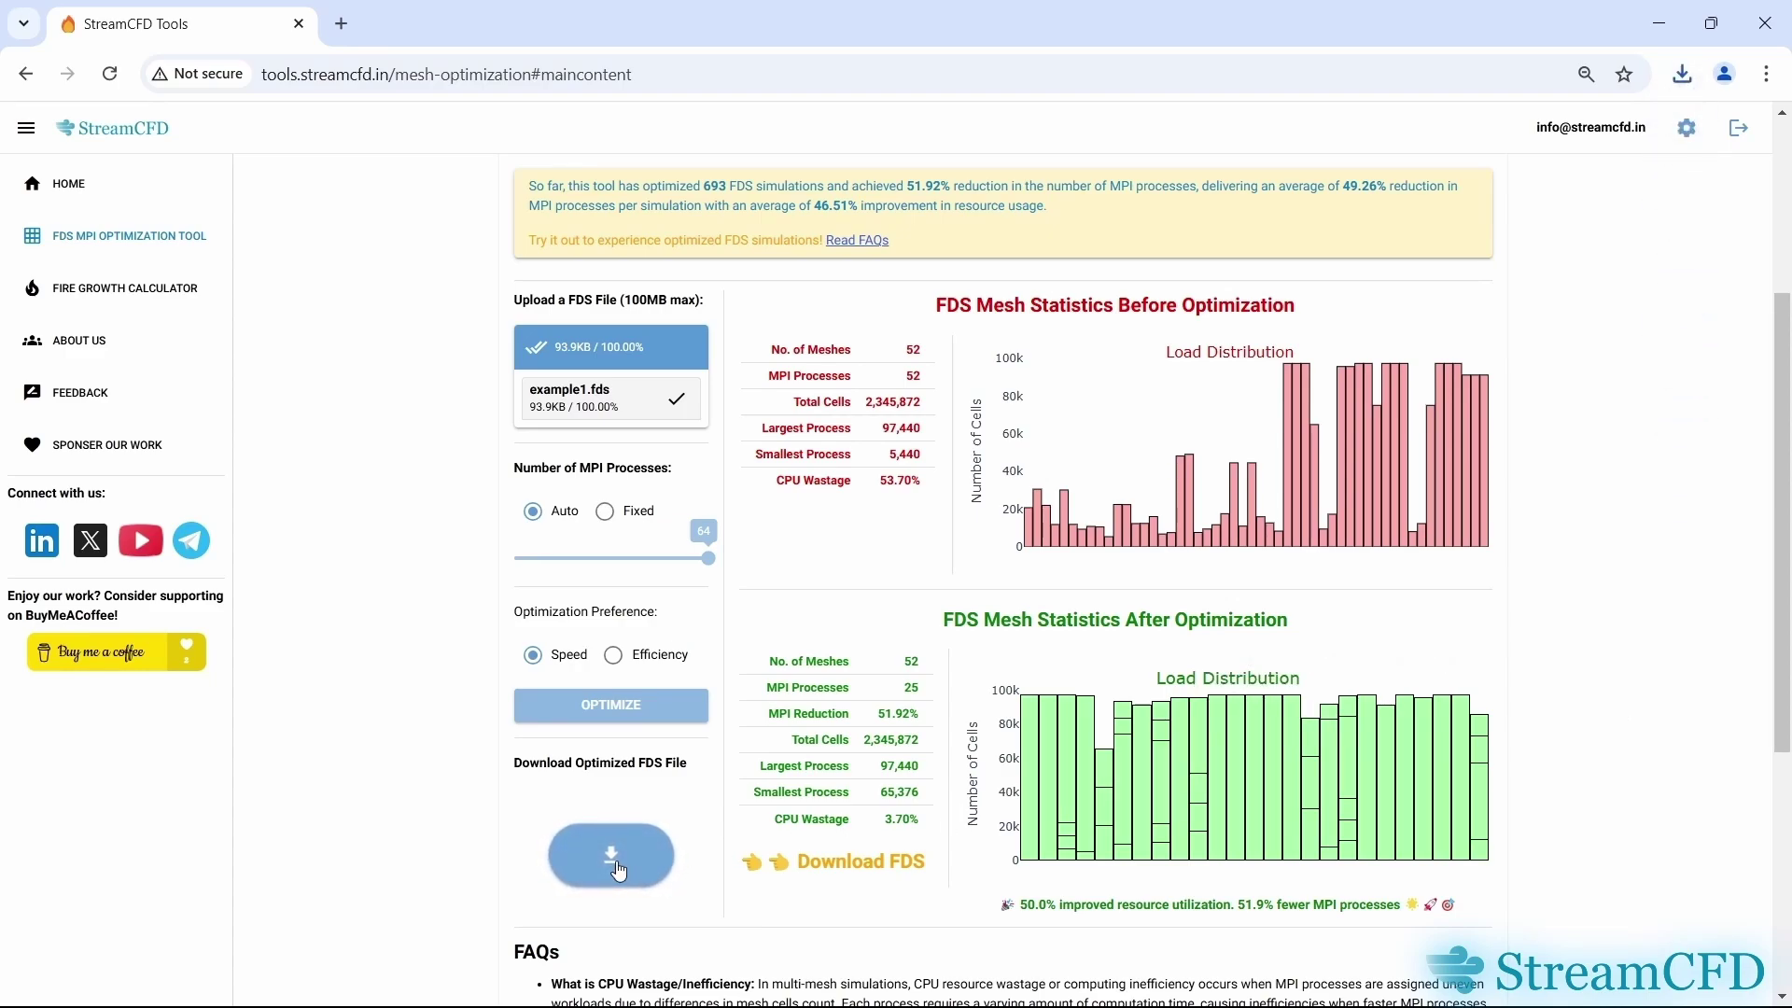
click(1682, 74)
click(1613, 176)
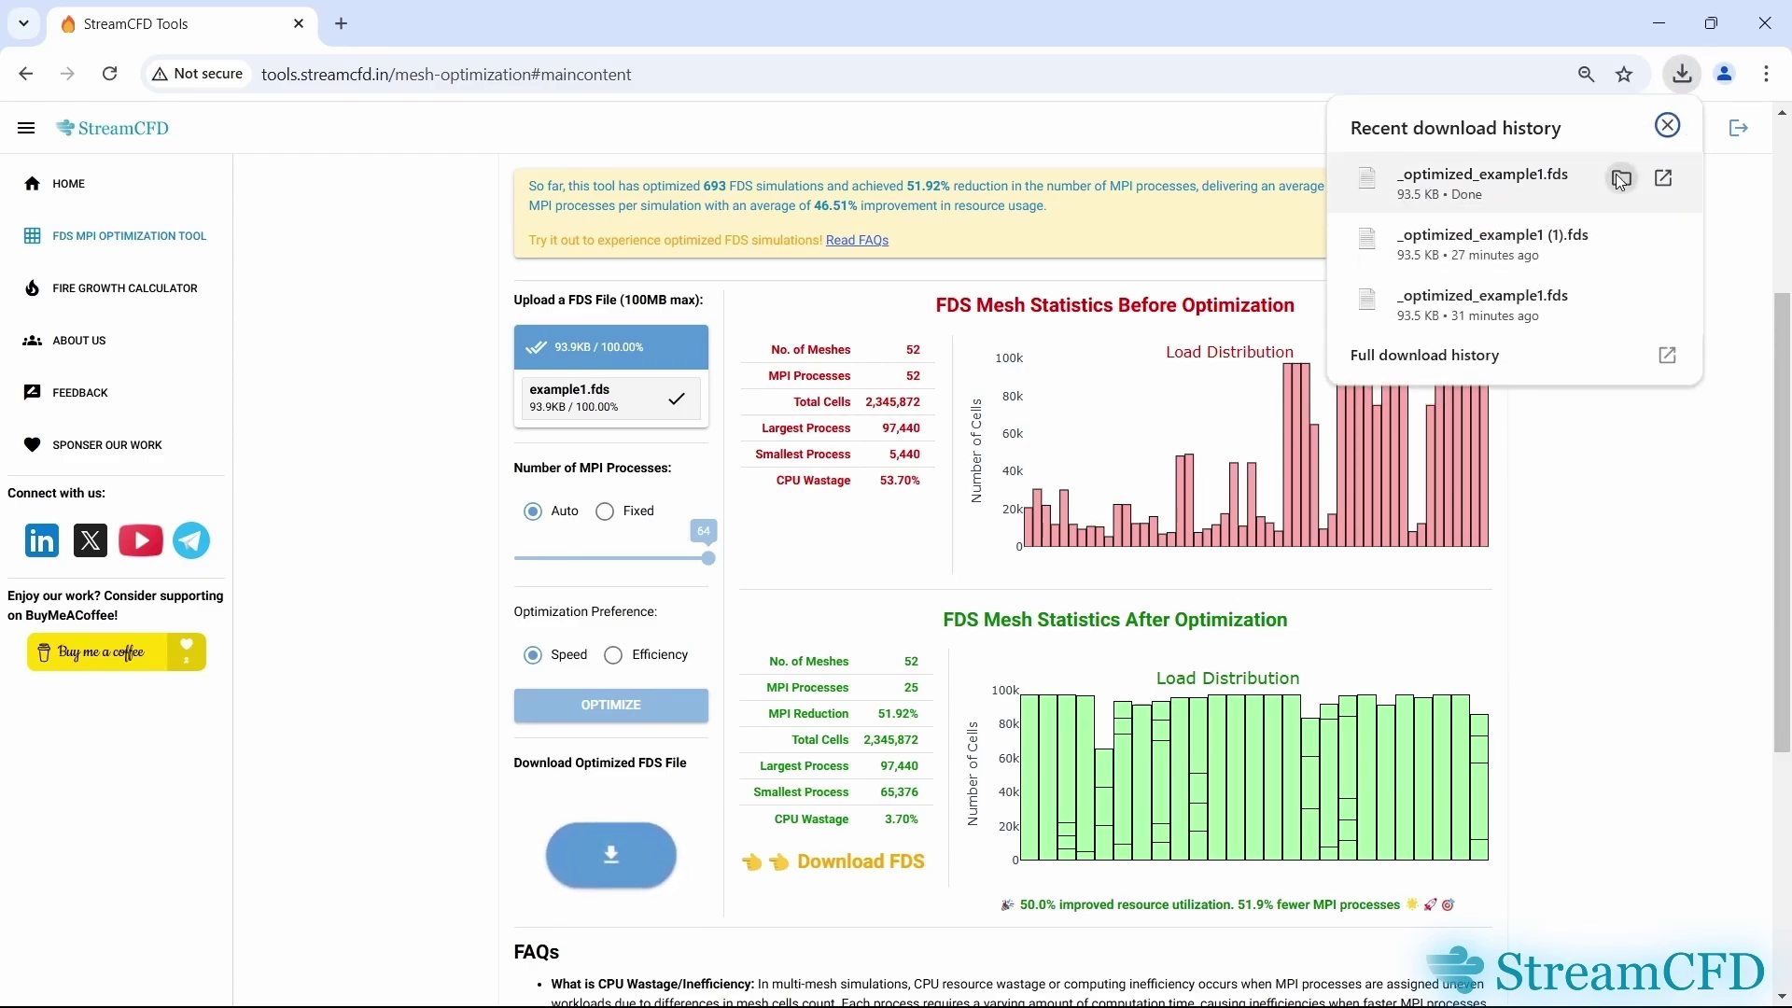
click(1616, 176)
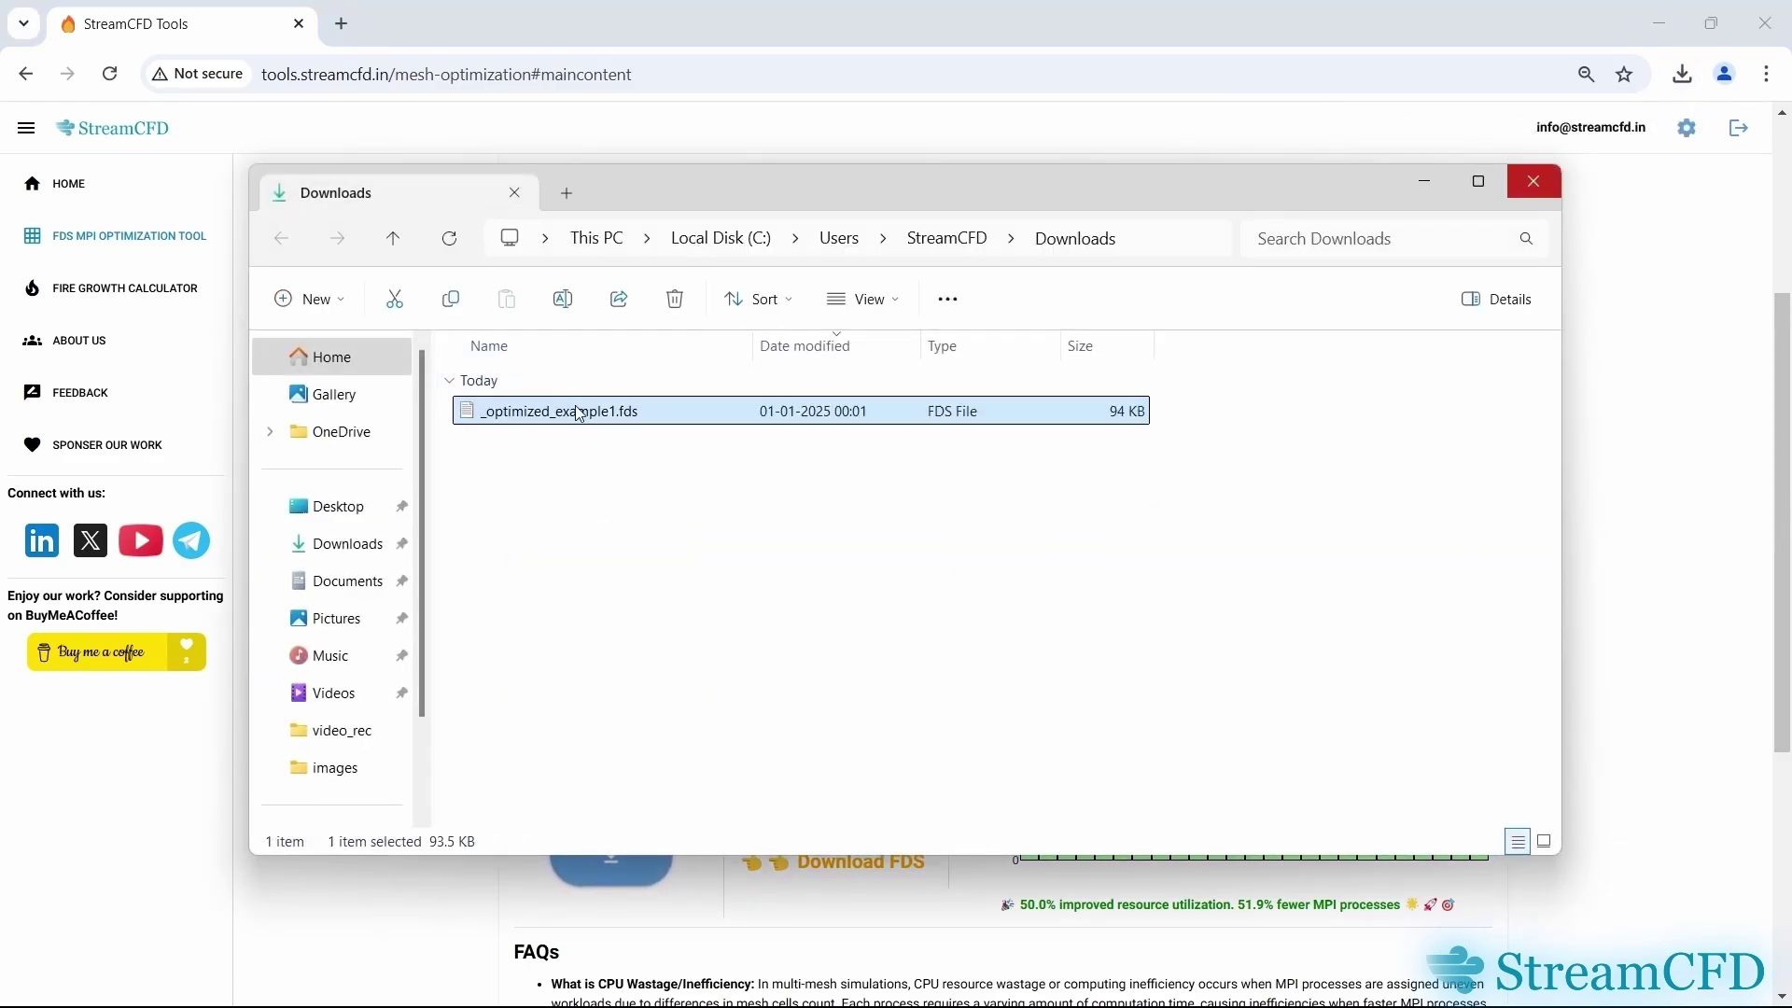
- Open _optimized_example1.fds, highlight its fds_local run command, and close the file and the Downloads folder
double_click(580, 412)
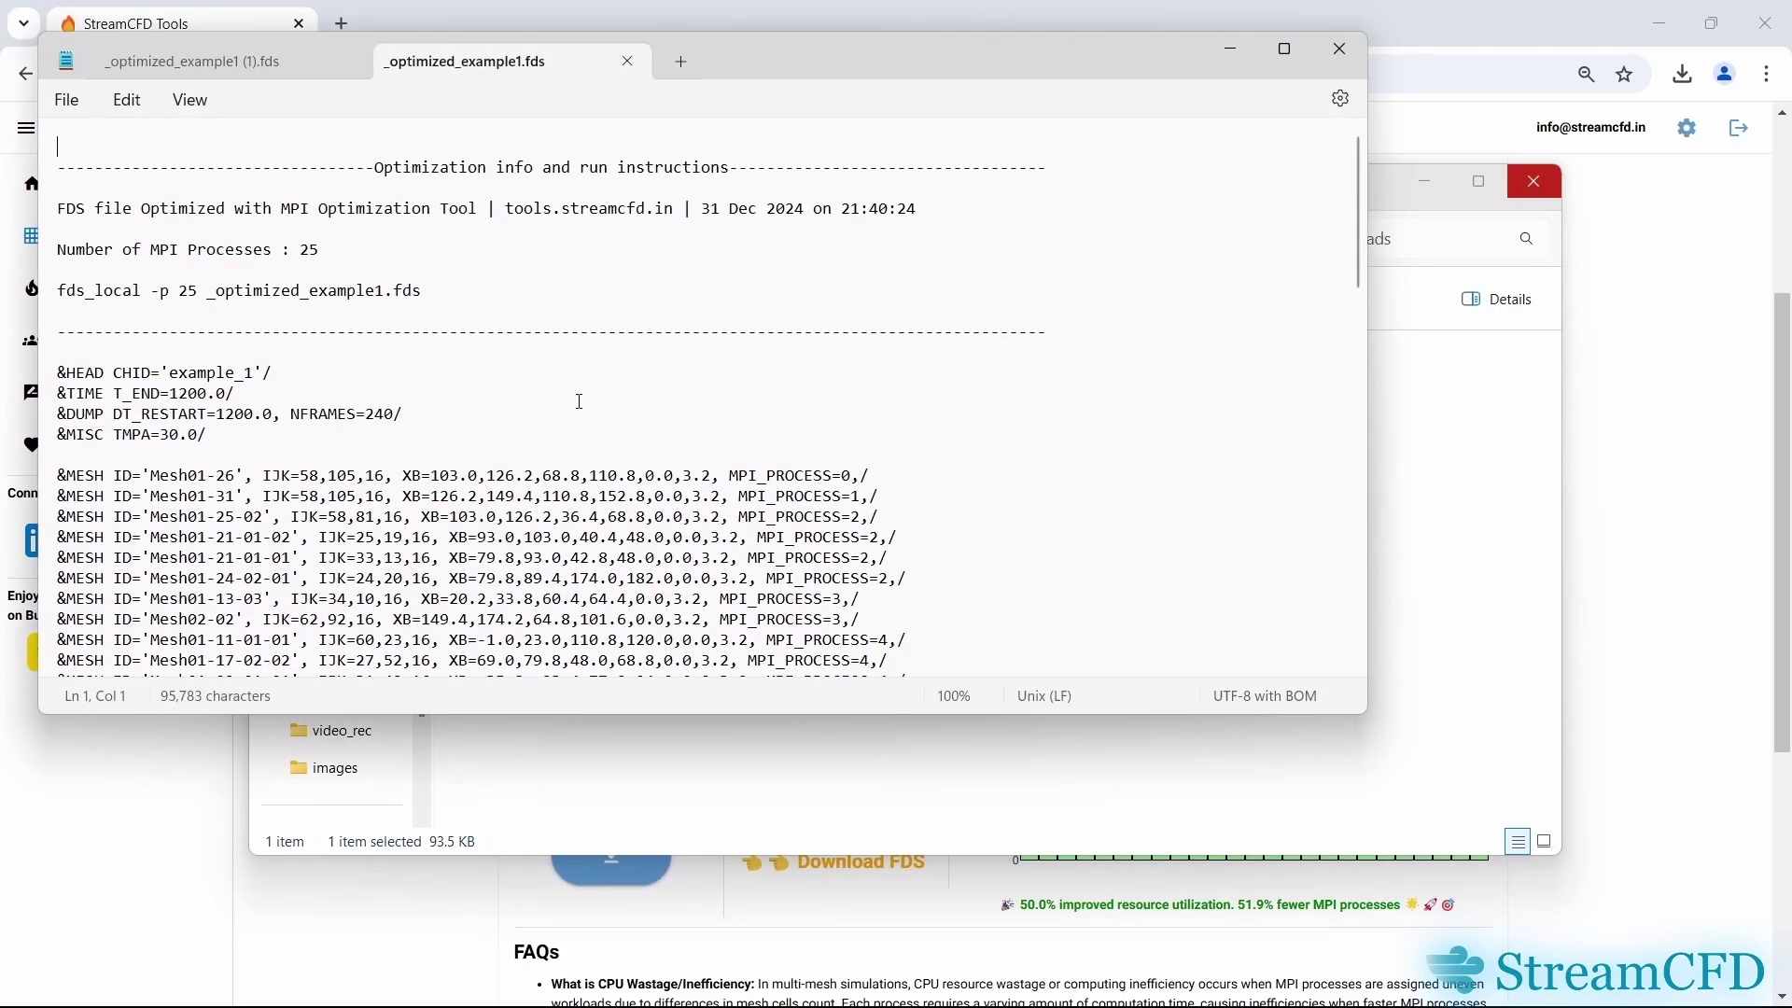
click(366, 254)
drag(168, 236, 443, 289)
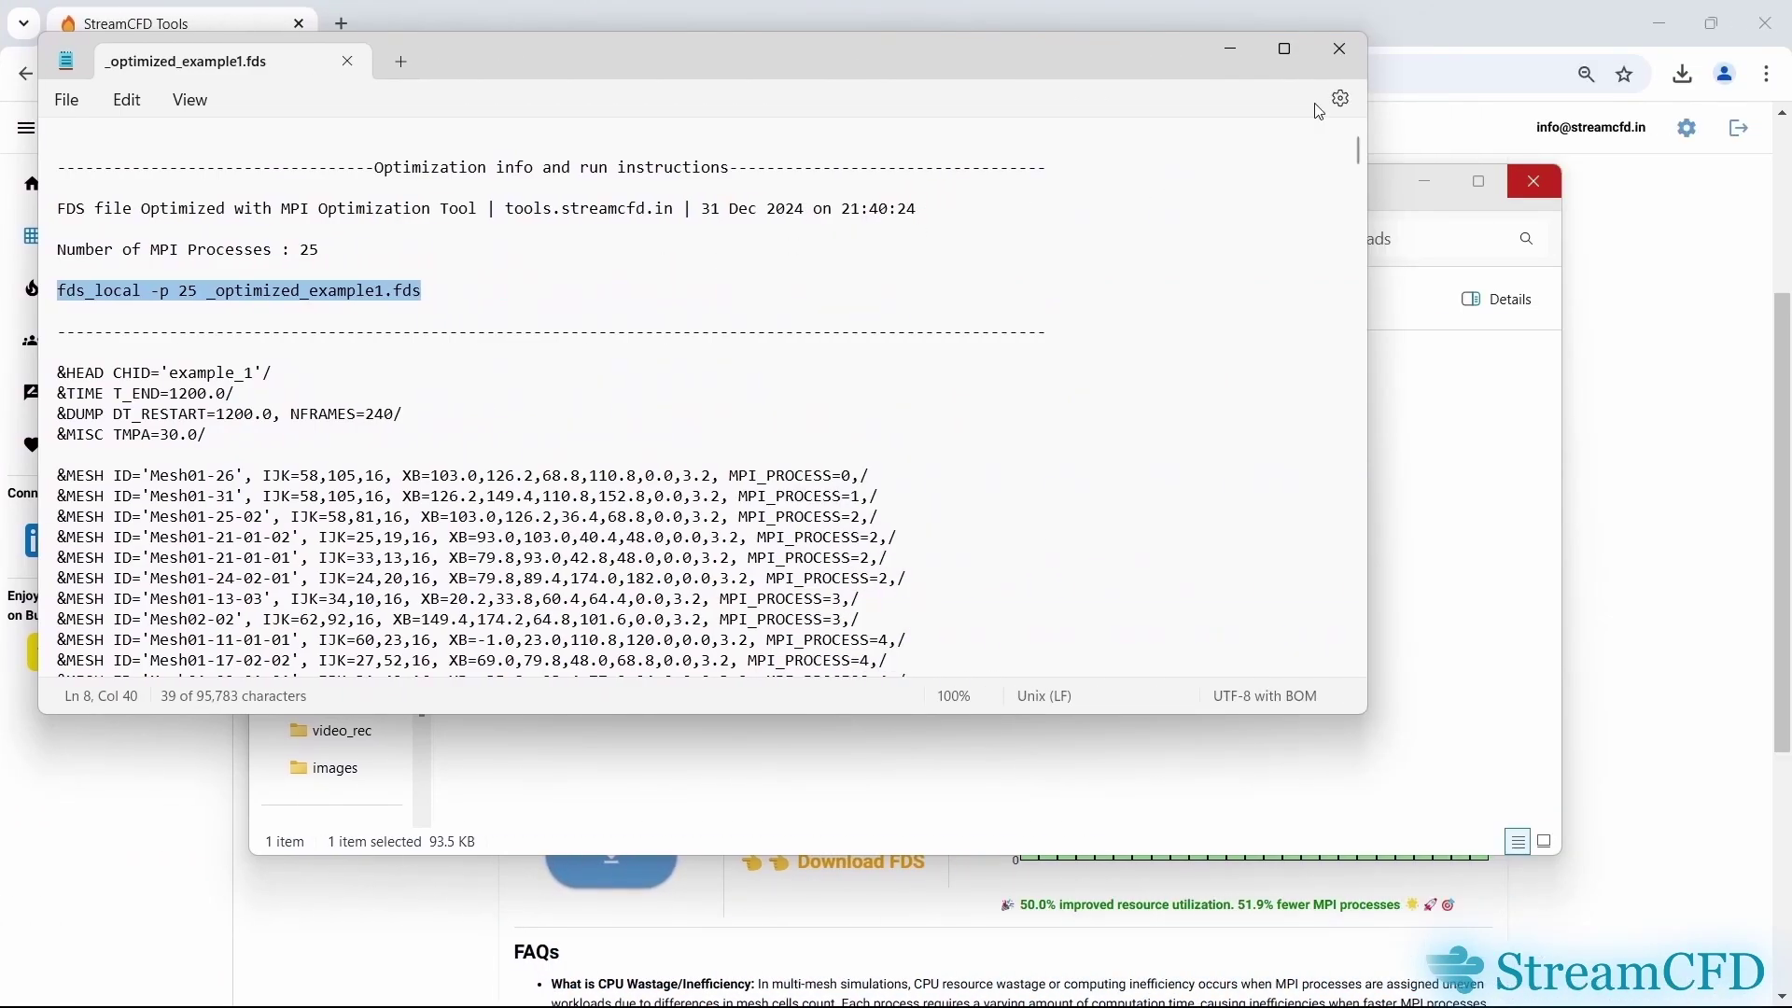
click(1358, 58)
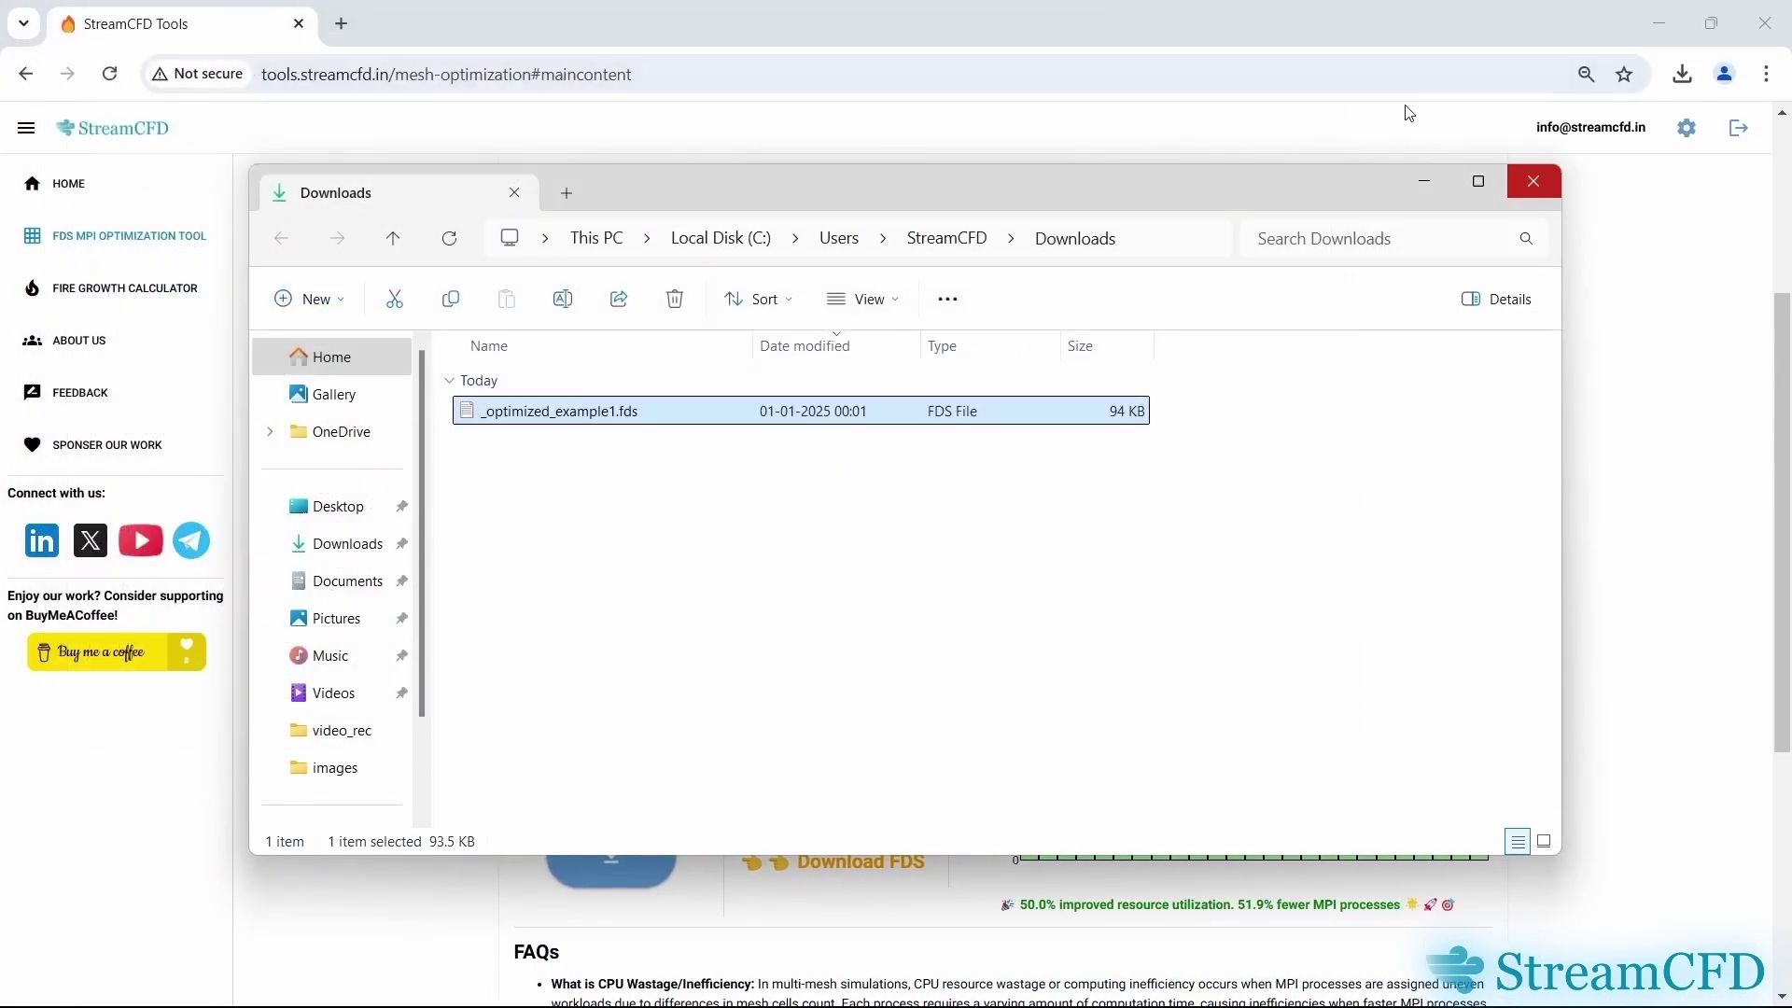
click(1530, 186)
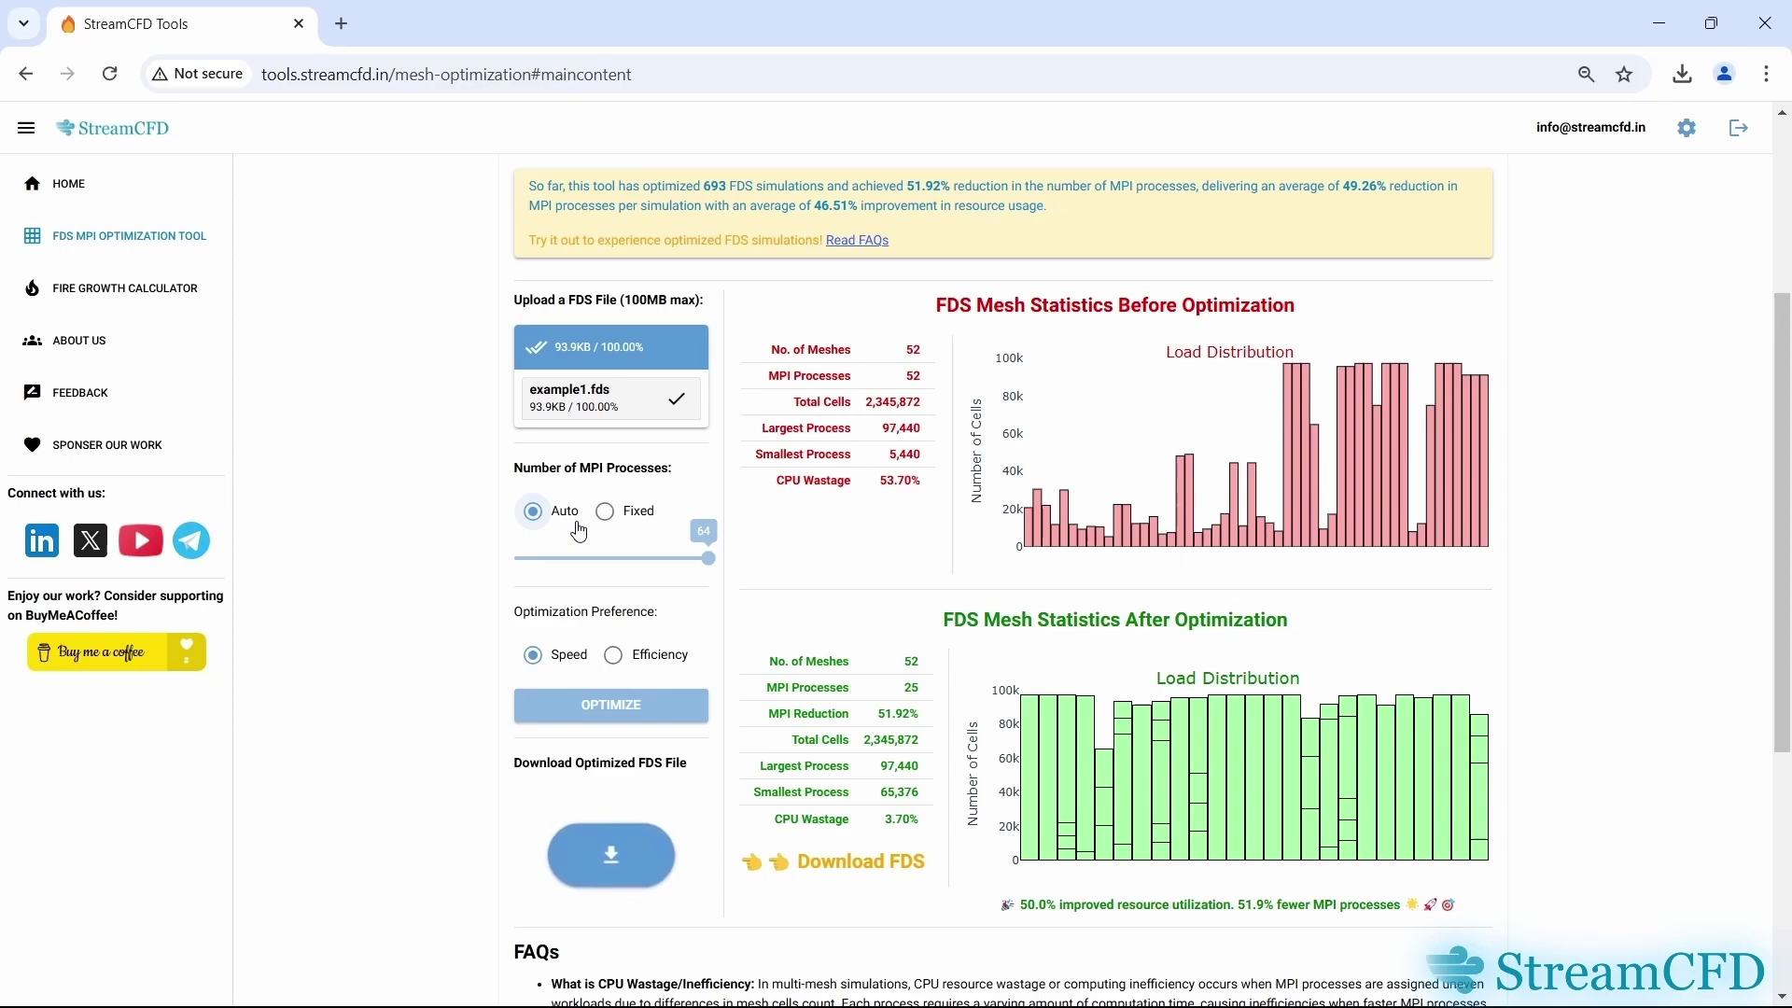
- Fix the number of MPI processes at 16 and optimize example1.fds again
click(604, 512)
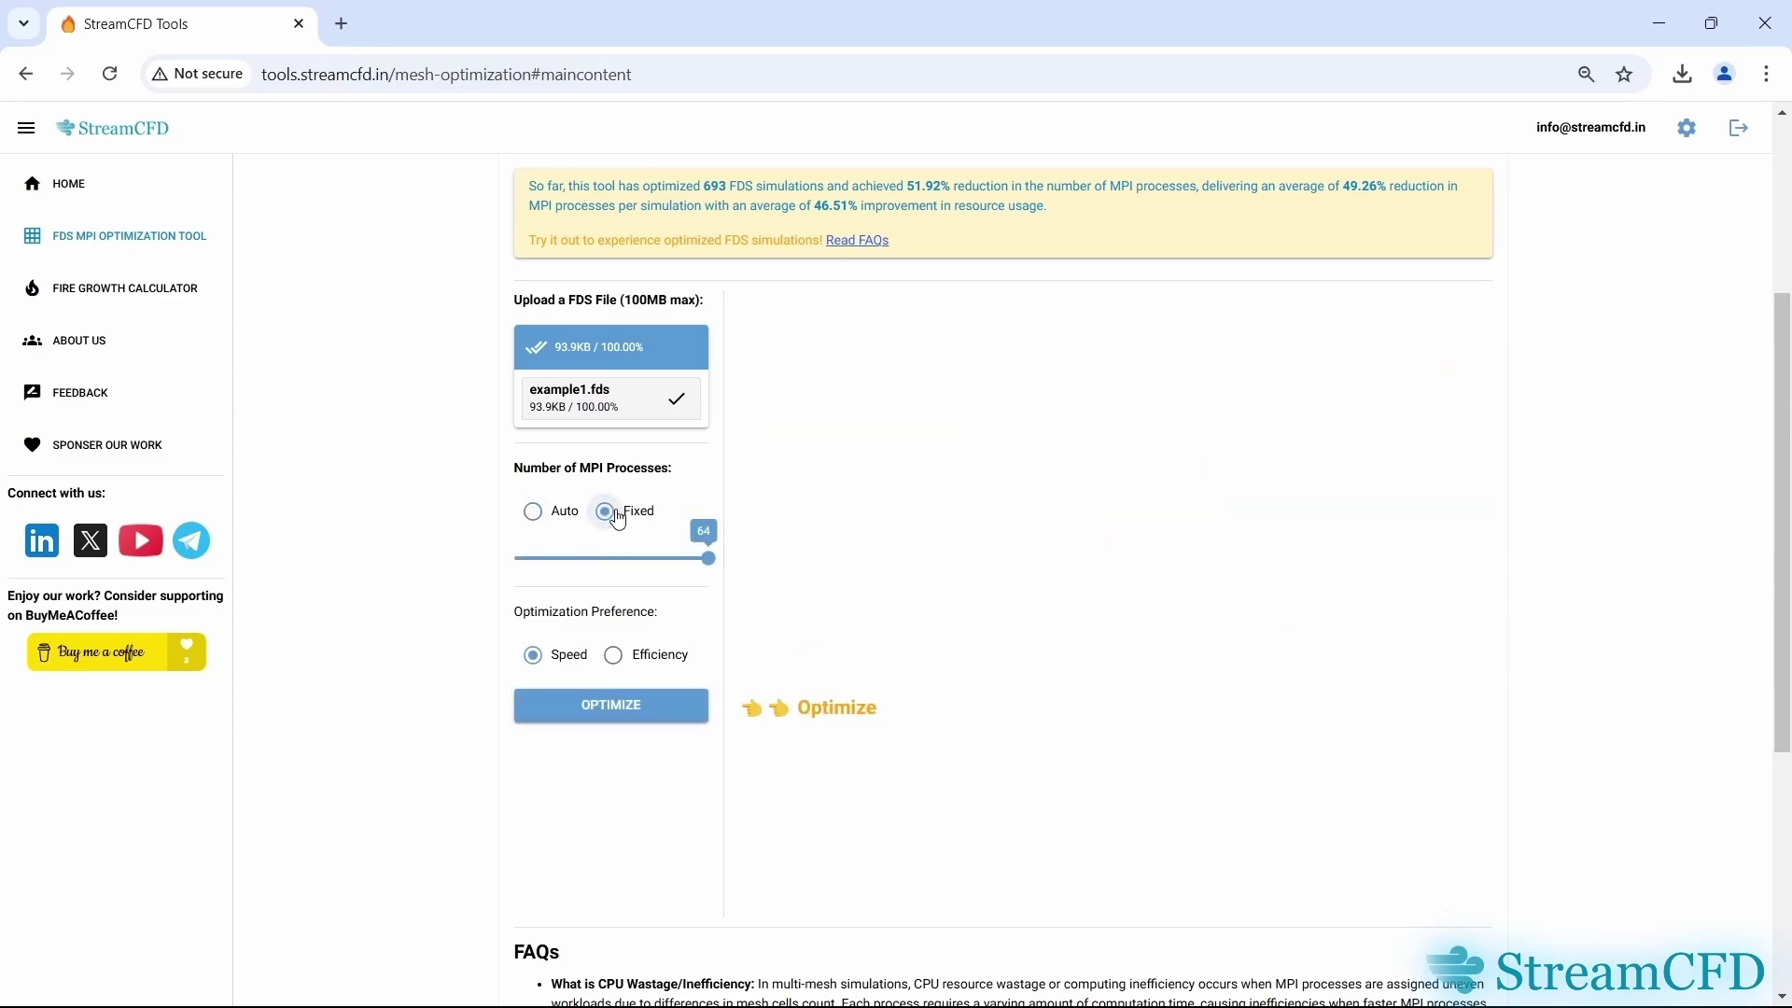
drag(707, 559, 560, 571)
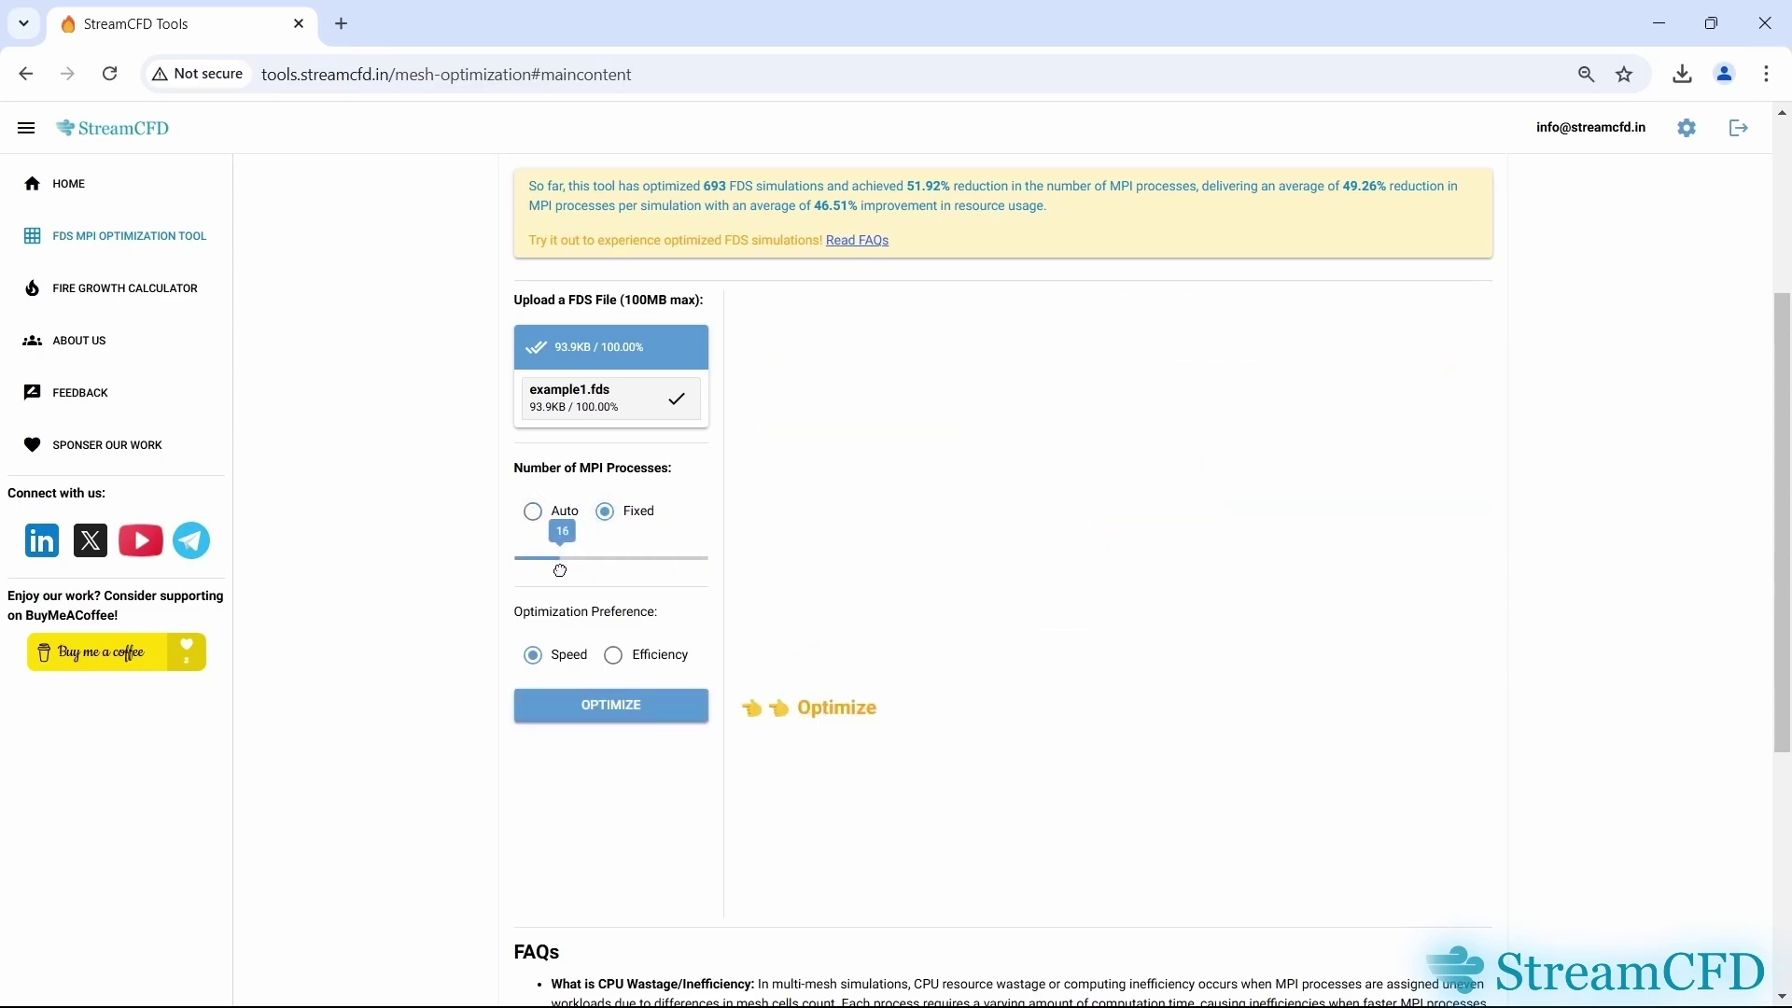
click(650, 714)
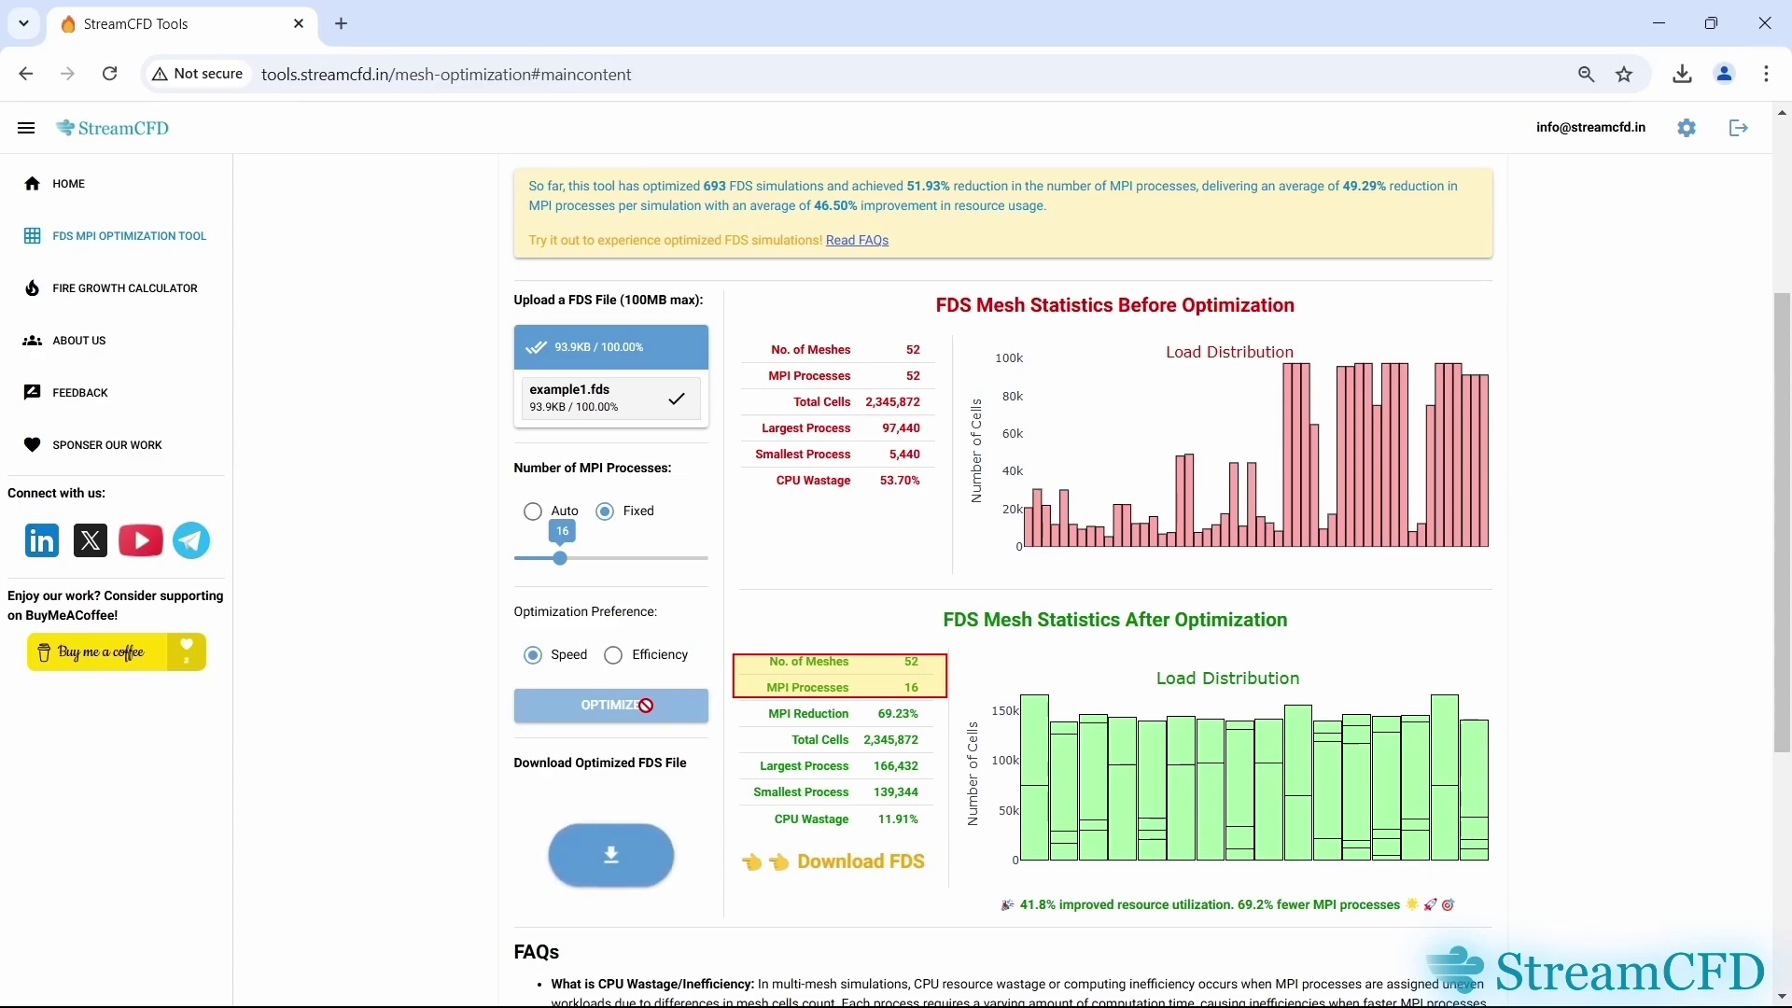
- Download and keep the 16-process optimized file, and open it with its fds_local run command highlighted
click(621, 859)
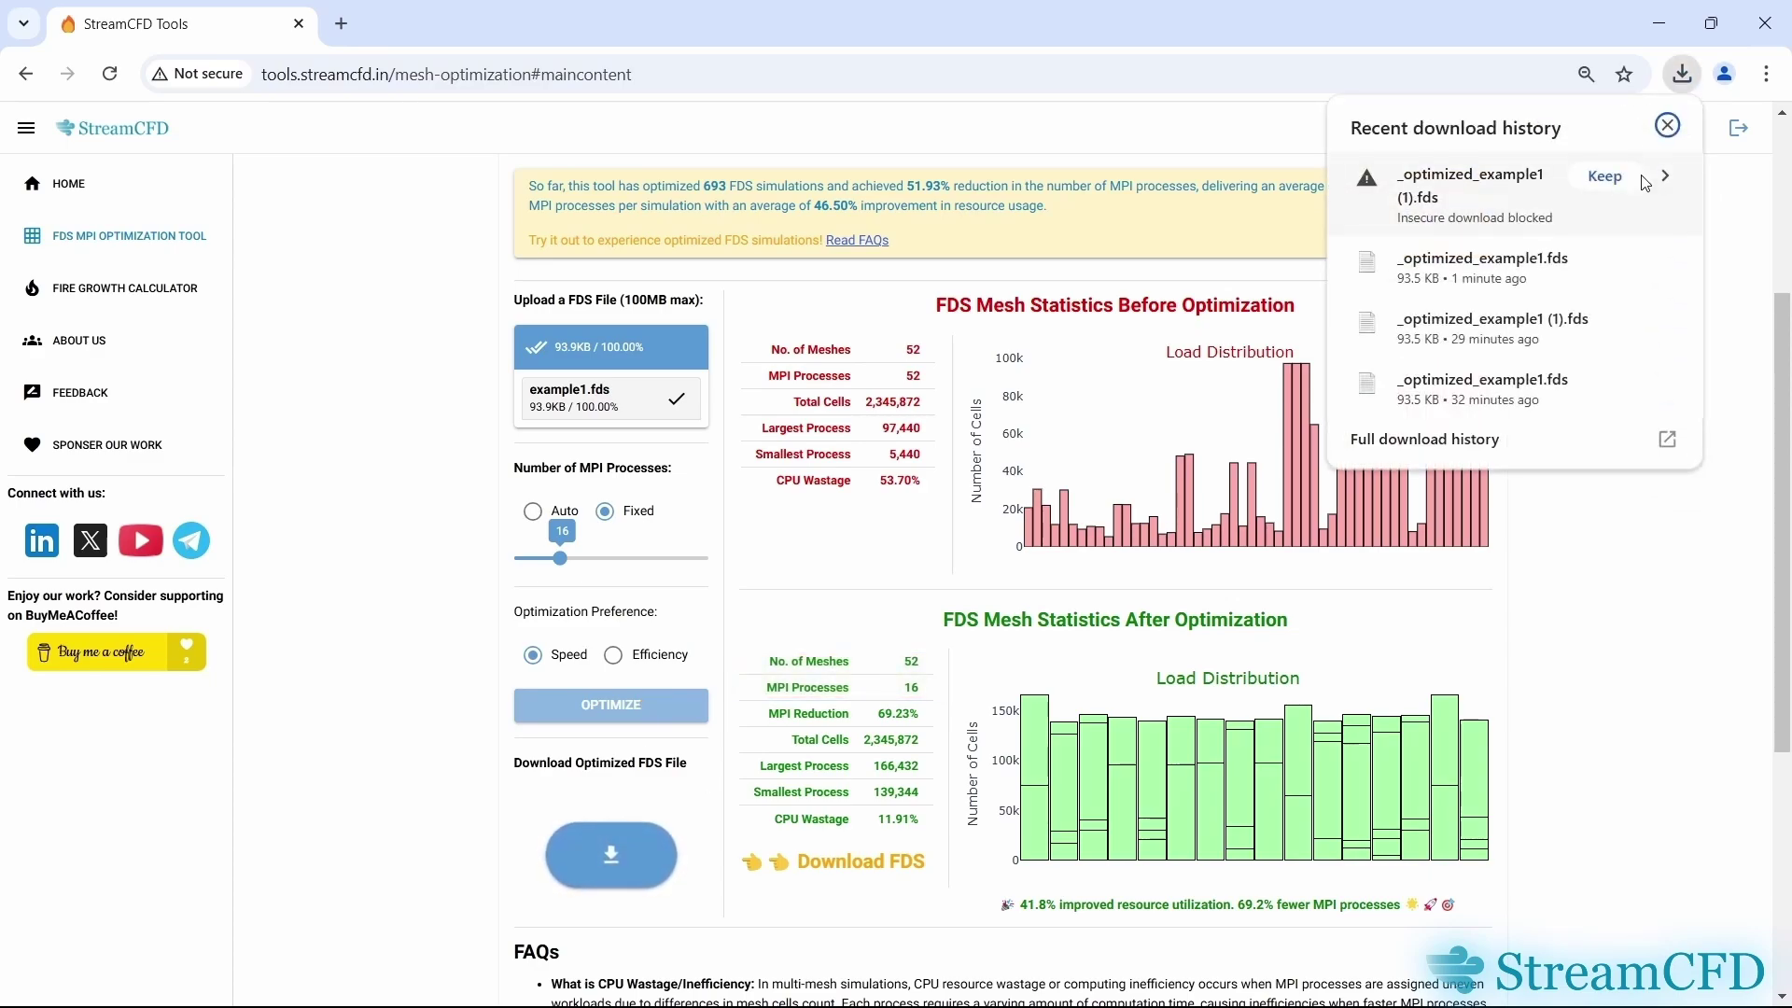
click(1606, 177)
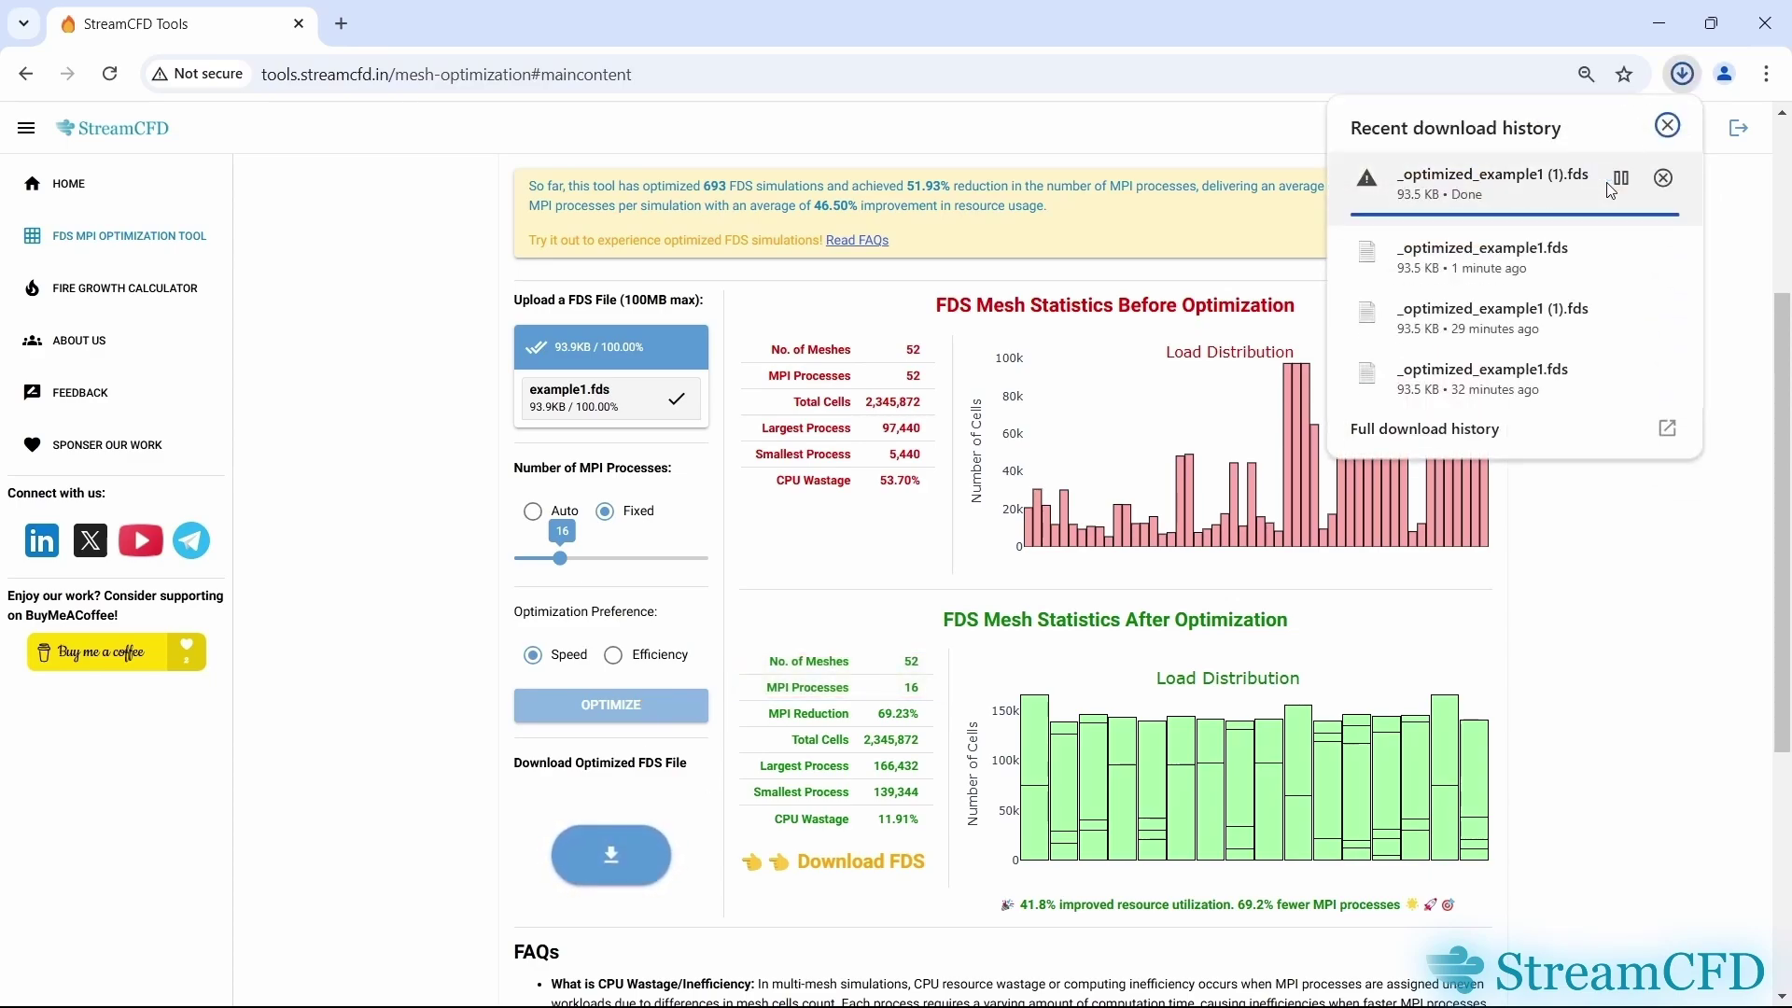
click(1527, 183)
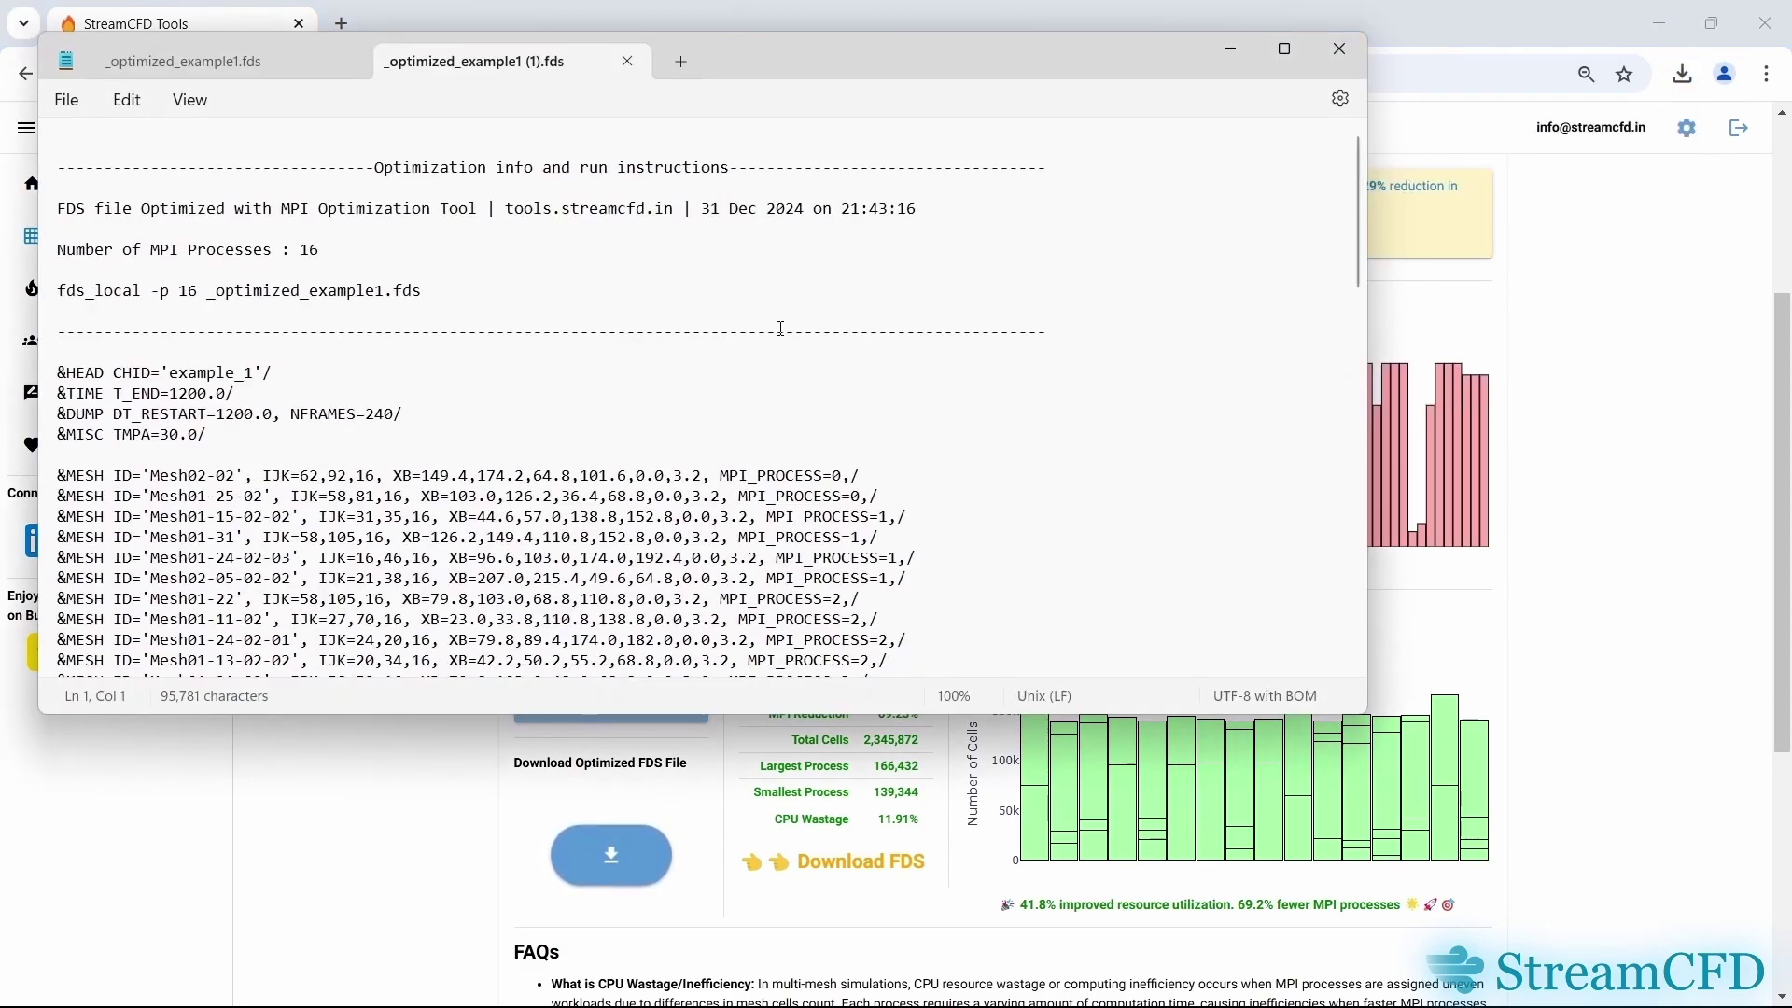
triple_click(424, 290)
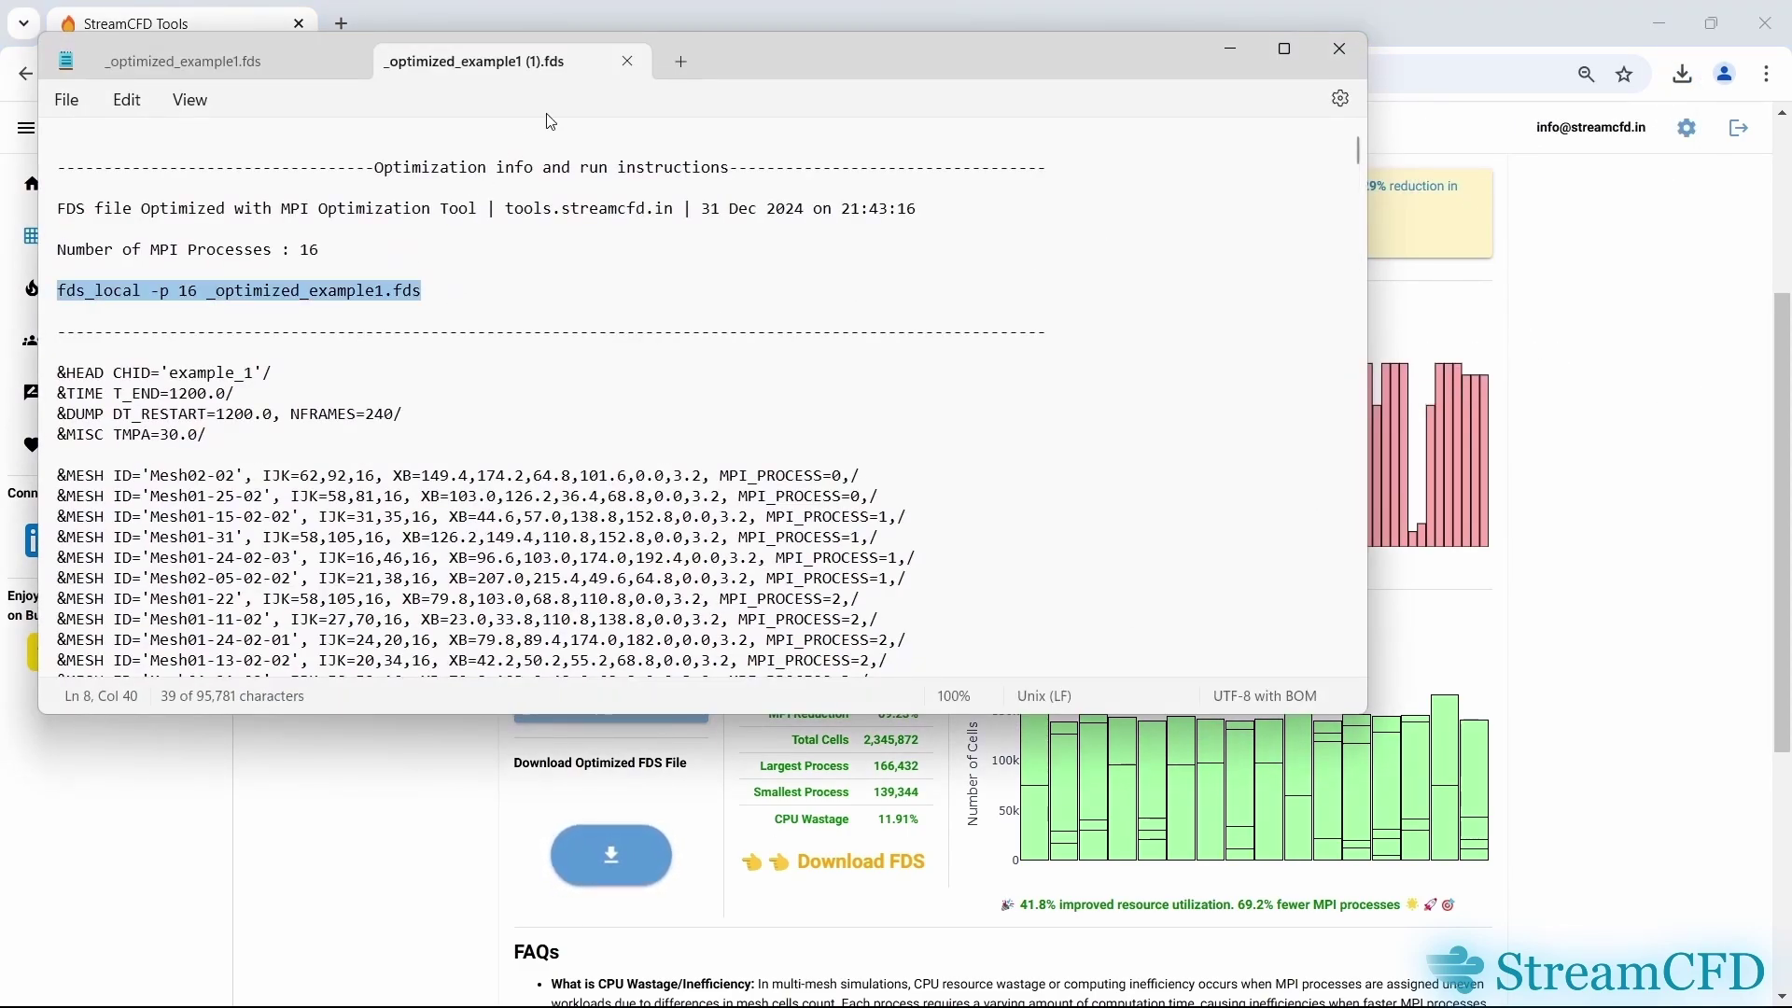
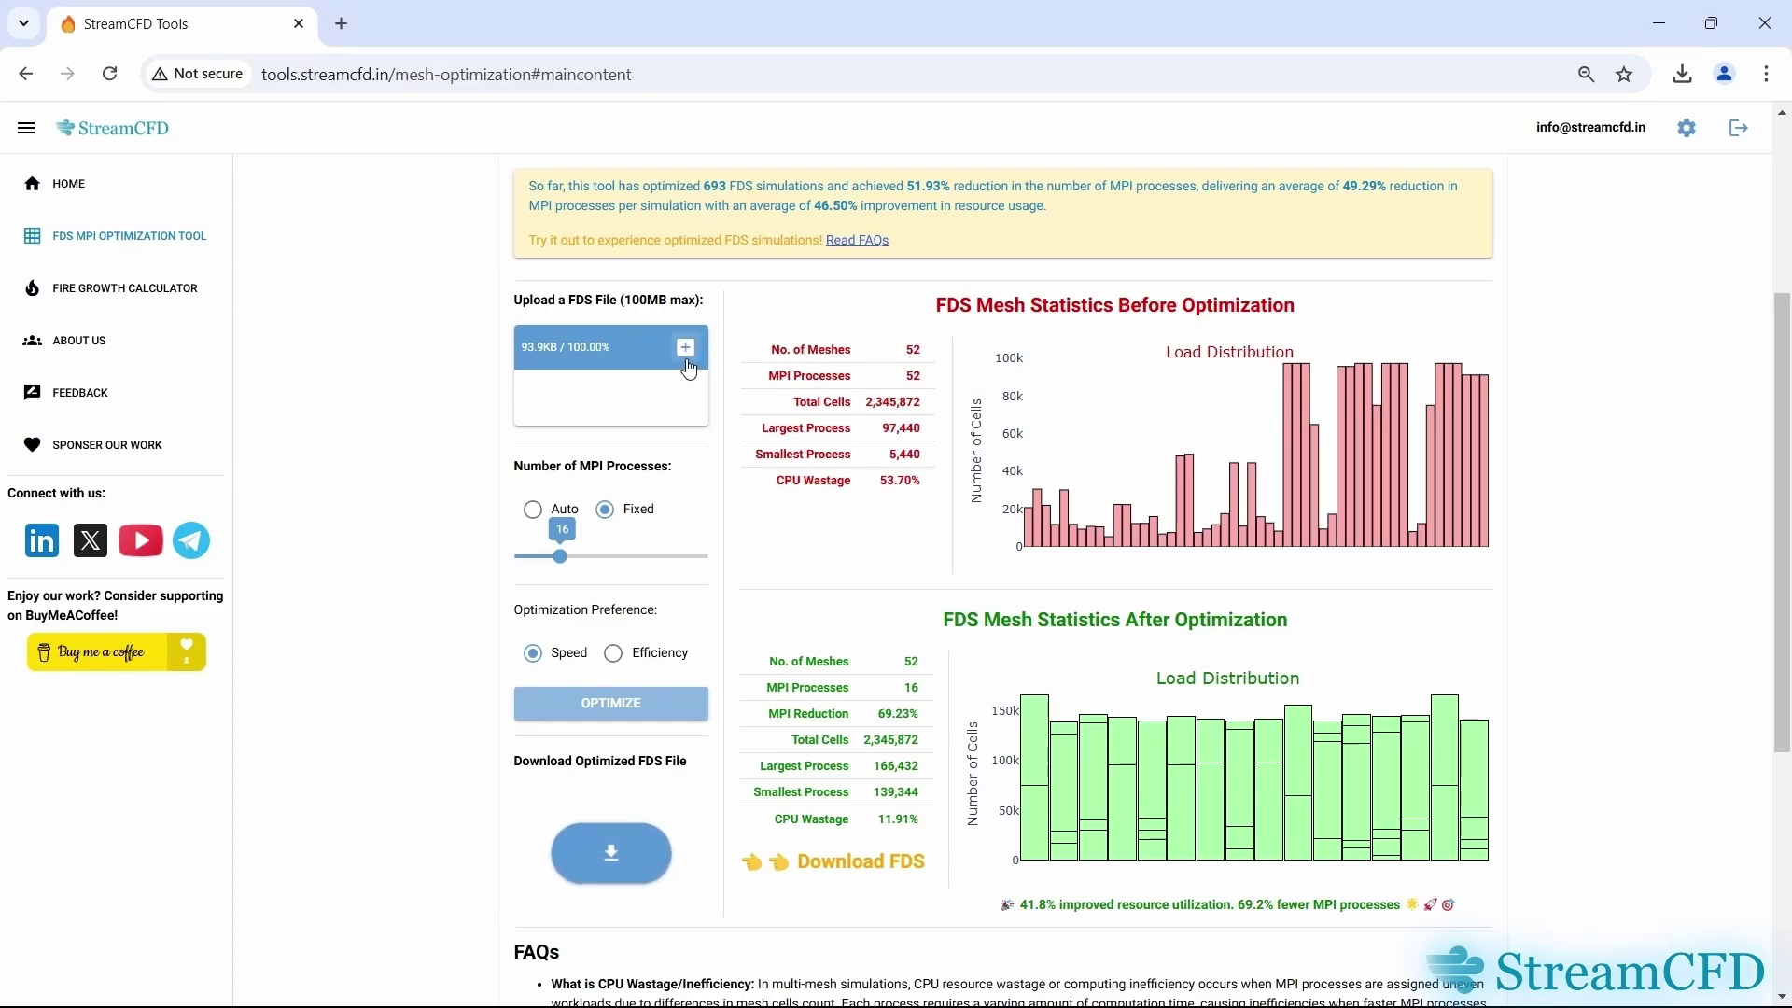
- Upload sve.fds and optimize it with the number of MPI processes fixed at 12
click(680, 362)
double_click(680, 360)
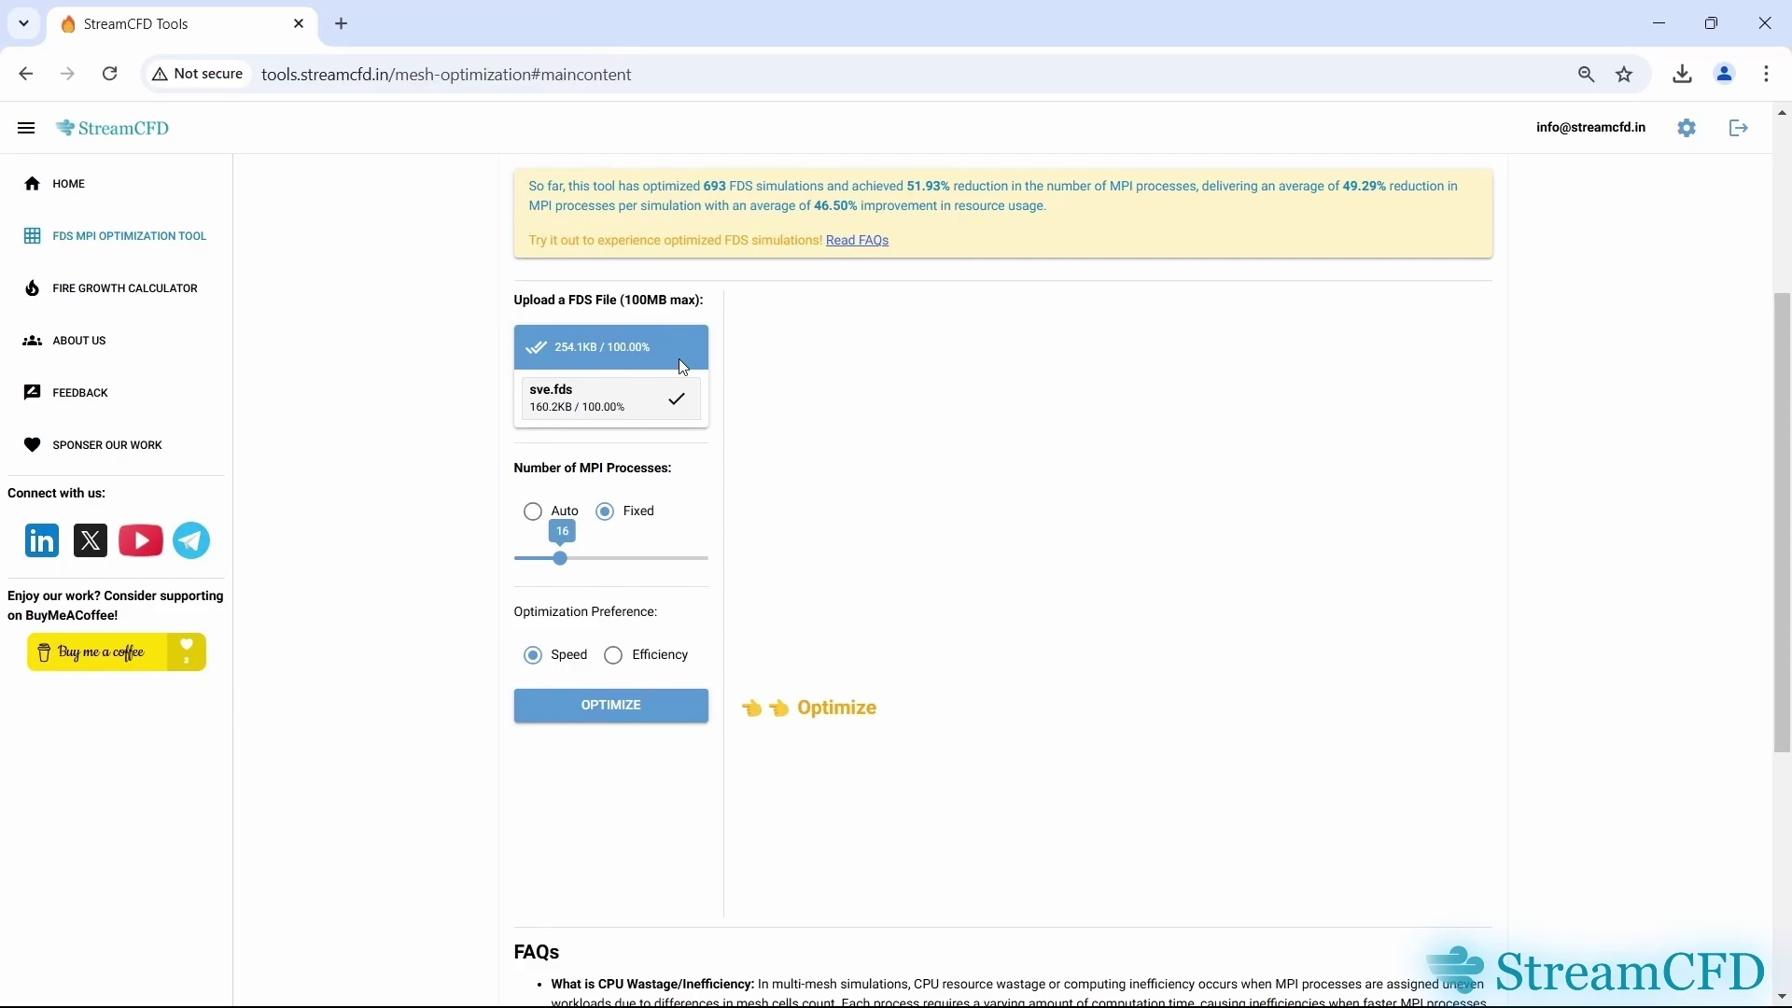
click(563, 558)
drag(562, 561, 548, 562)
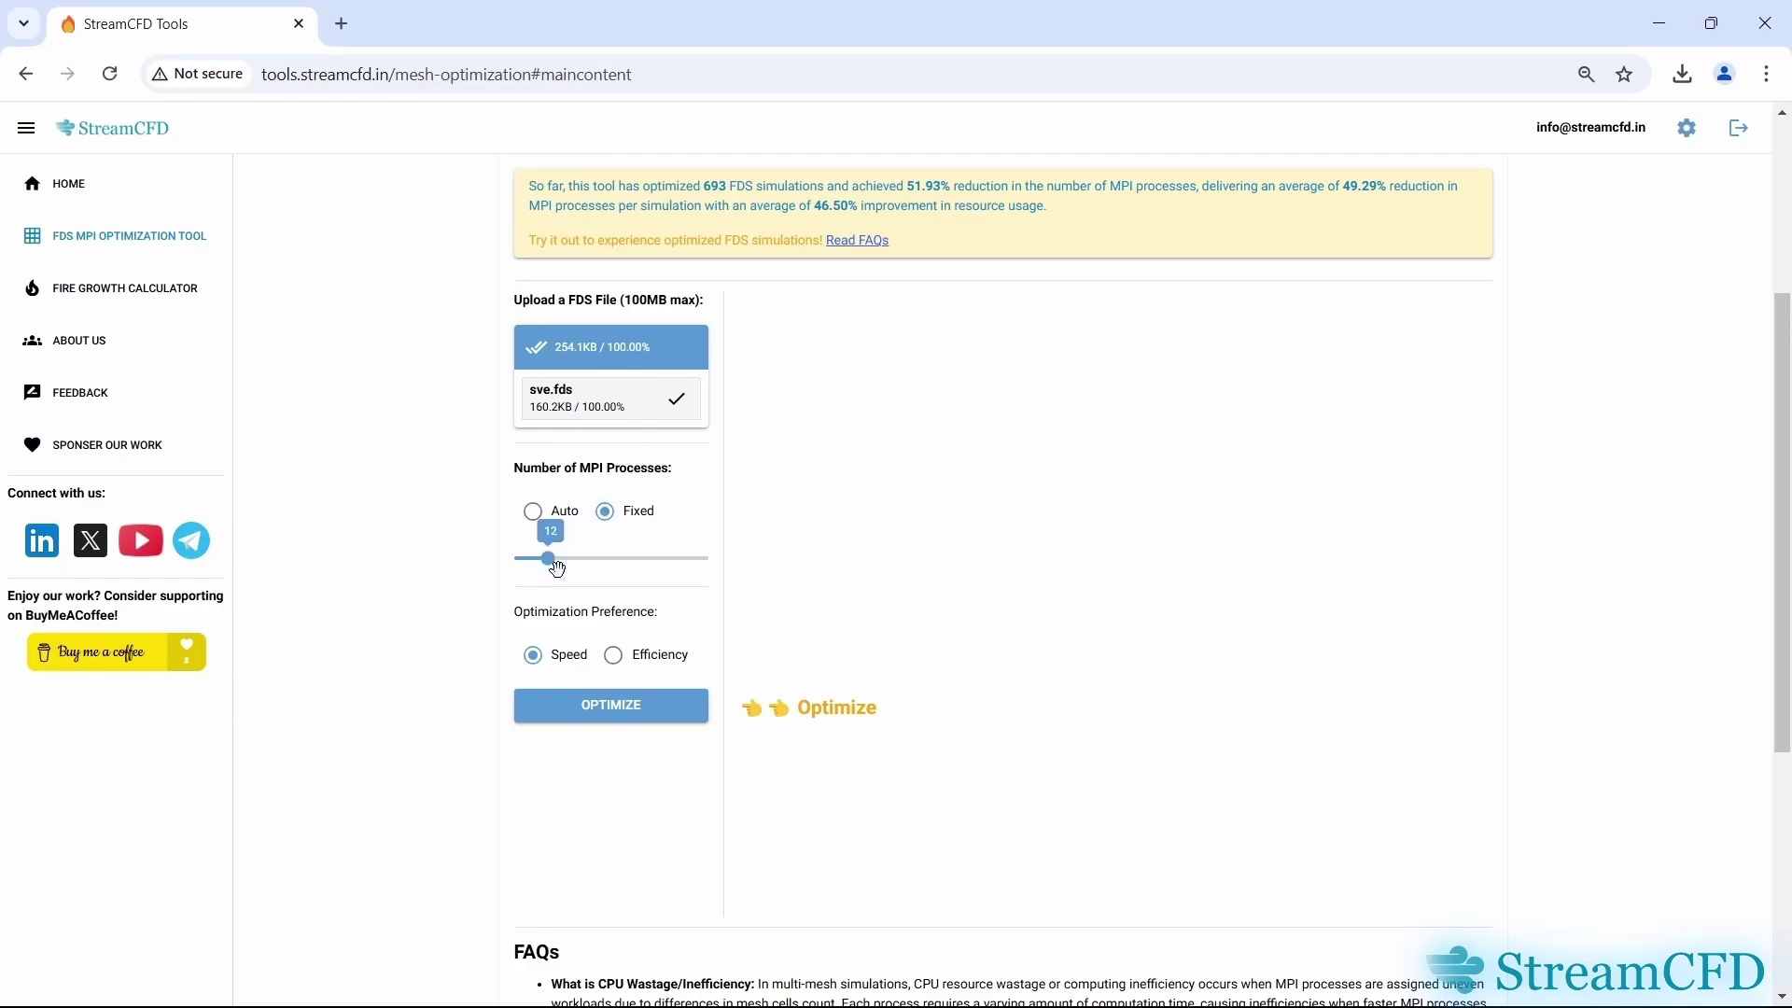
click(640, 721)
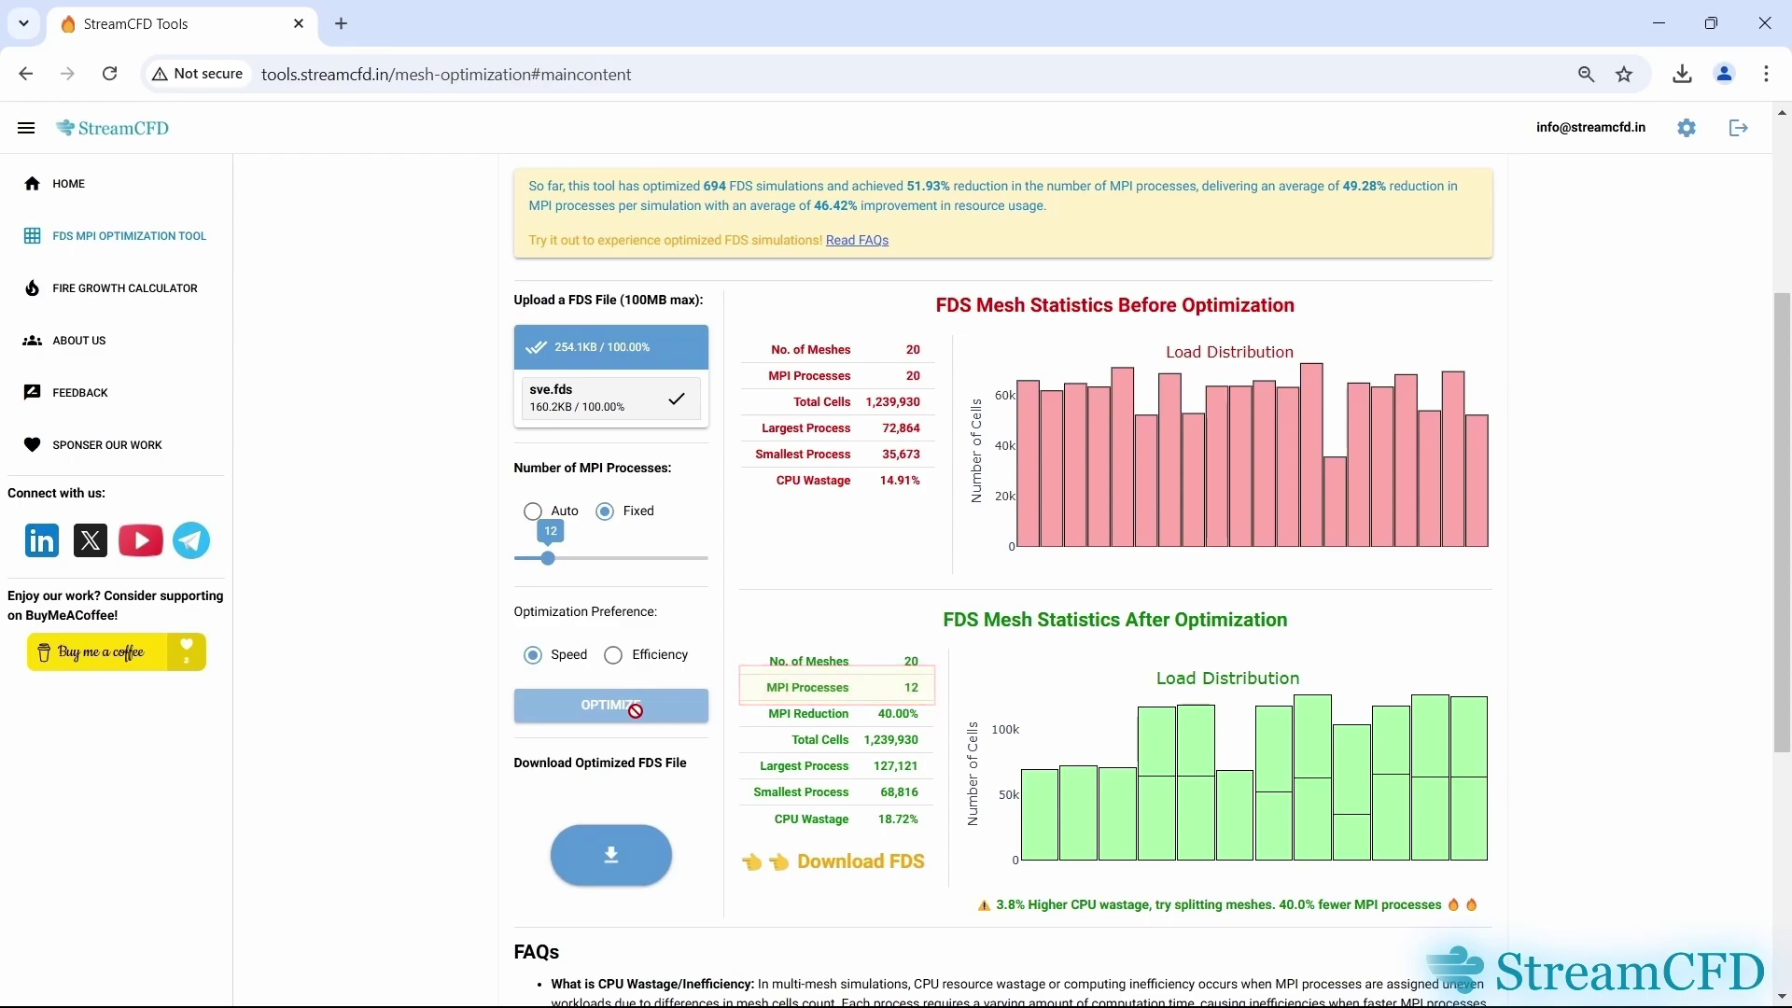
- Change the optimization preference to Efficiency and optimize sve.fds again
click(614, 660)
click(631, 707)
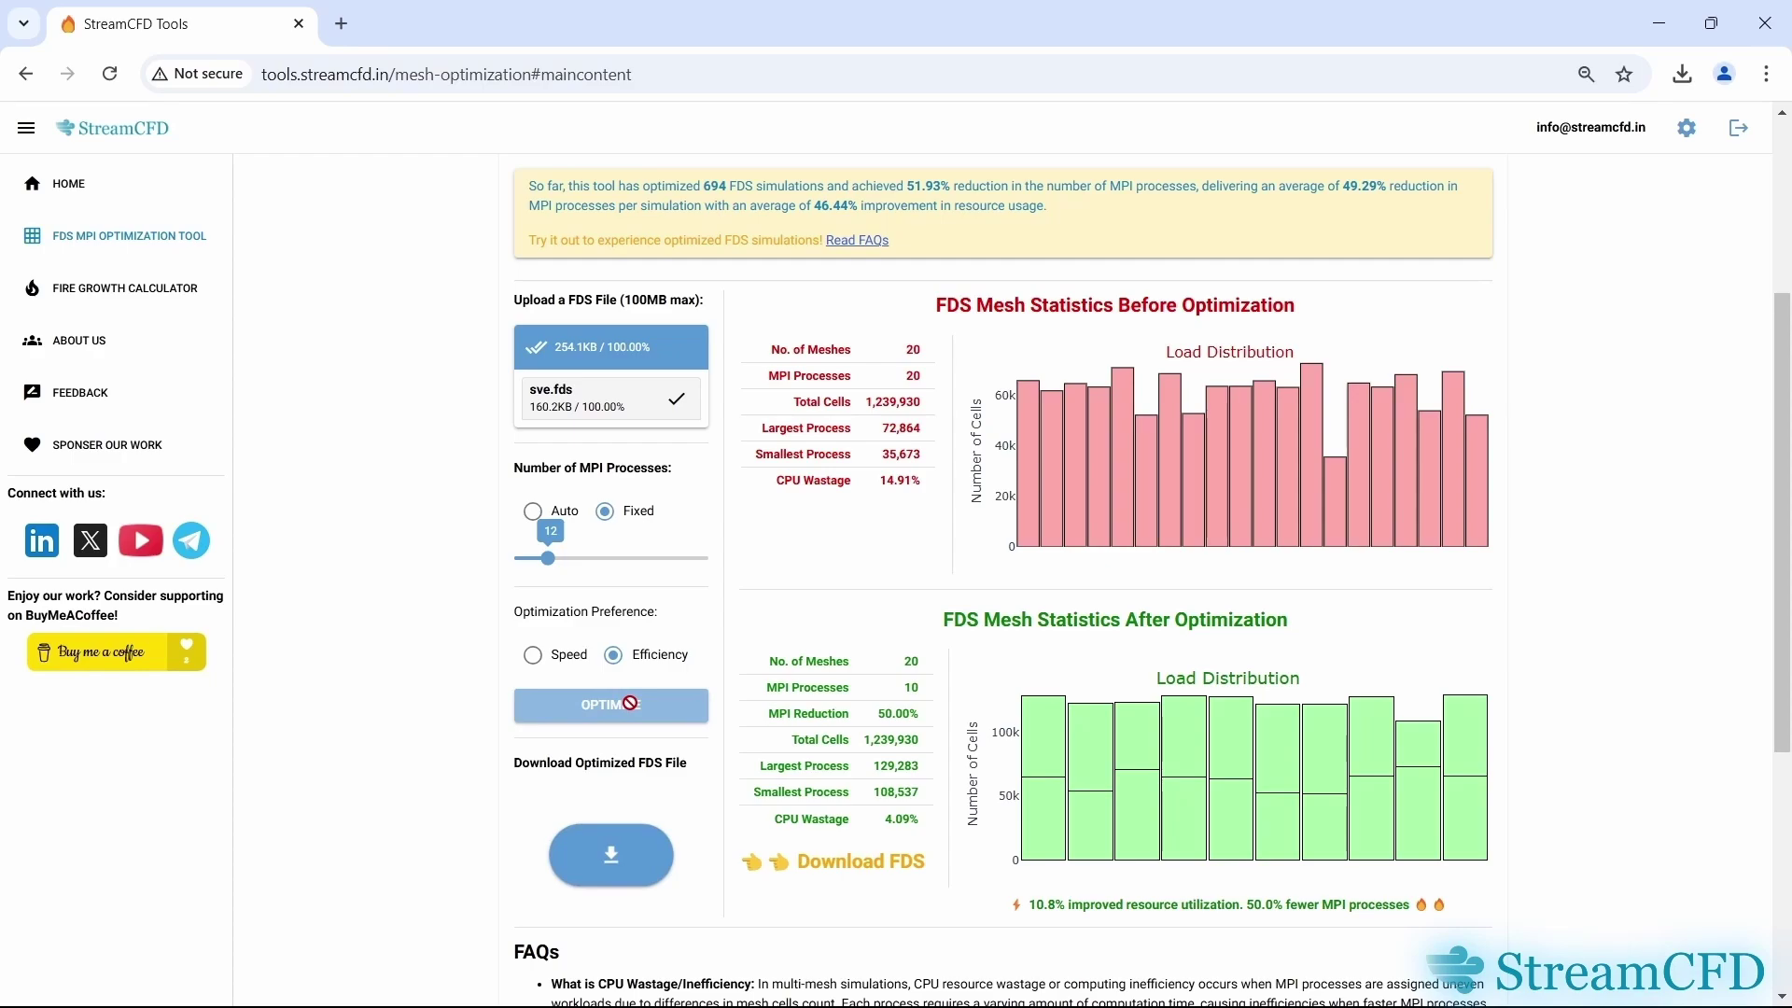
- Reload the tool page, upload example2.fds, and optimize it with the automatic number of MPI processes
click(109, 74)
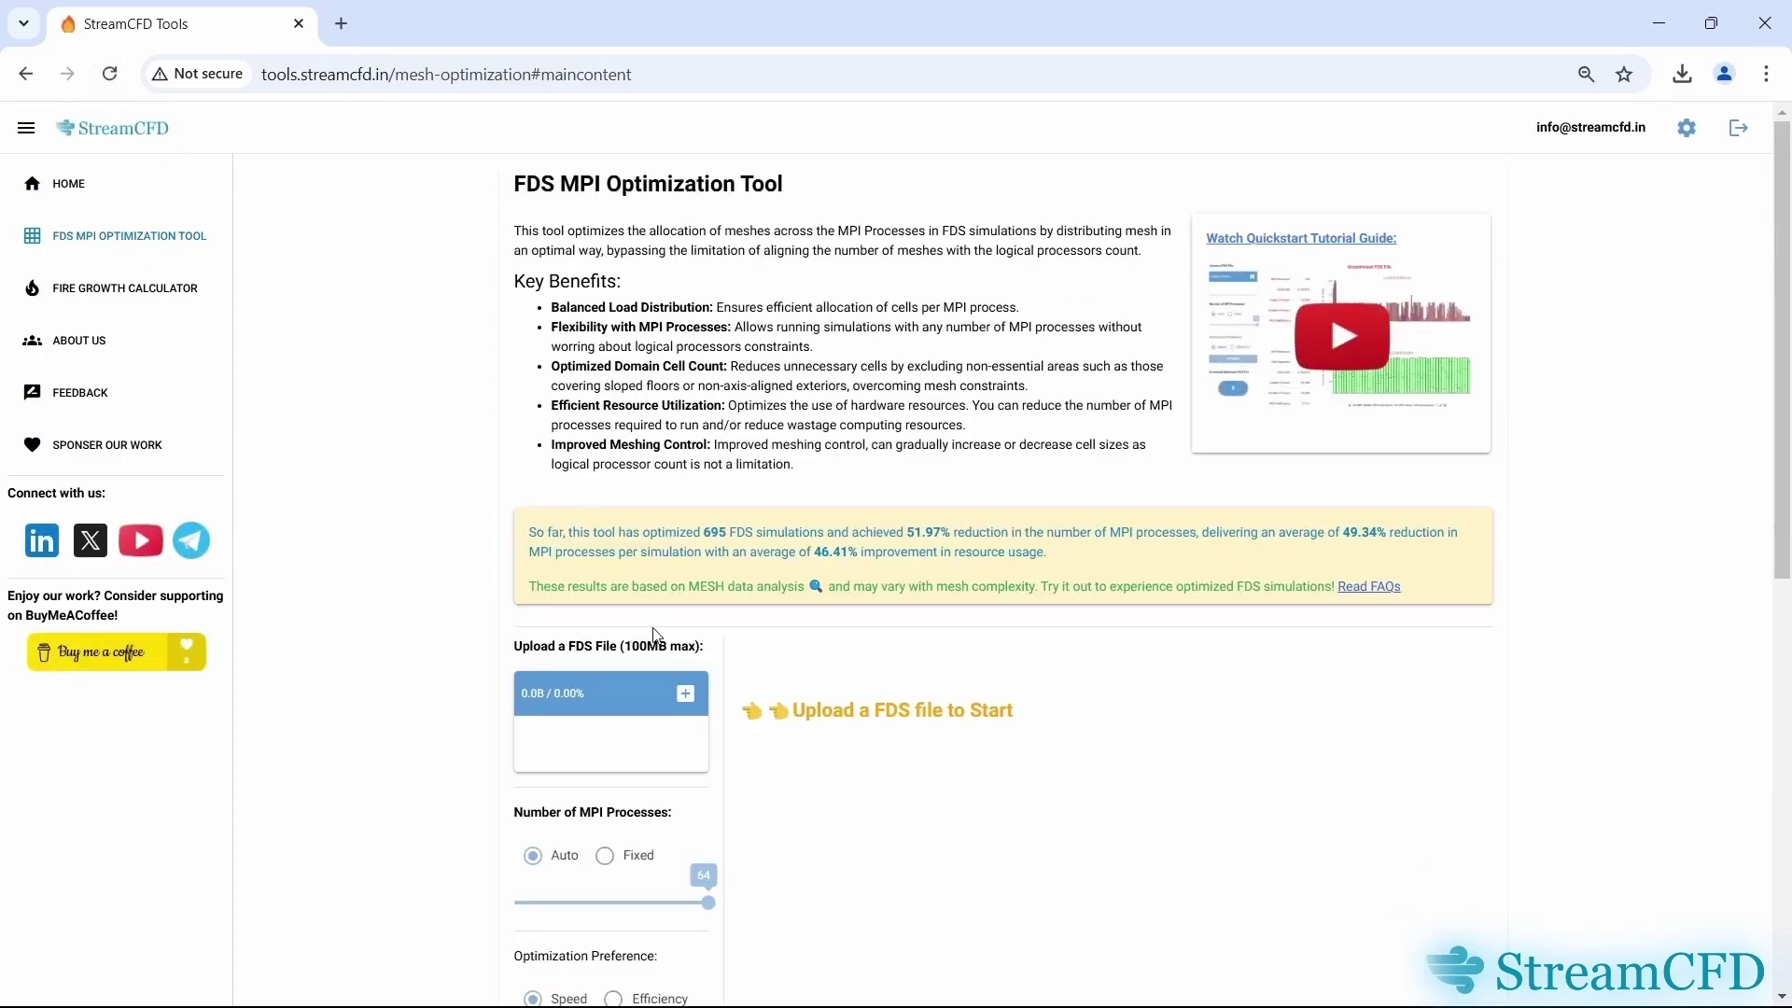
click(689, 711)
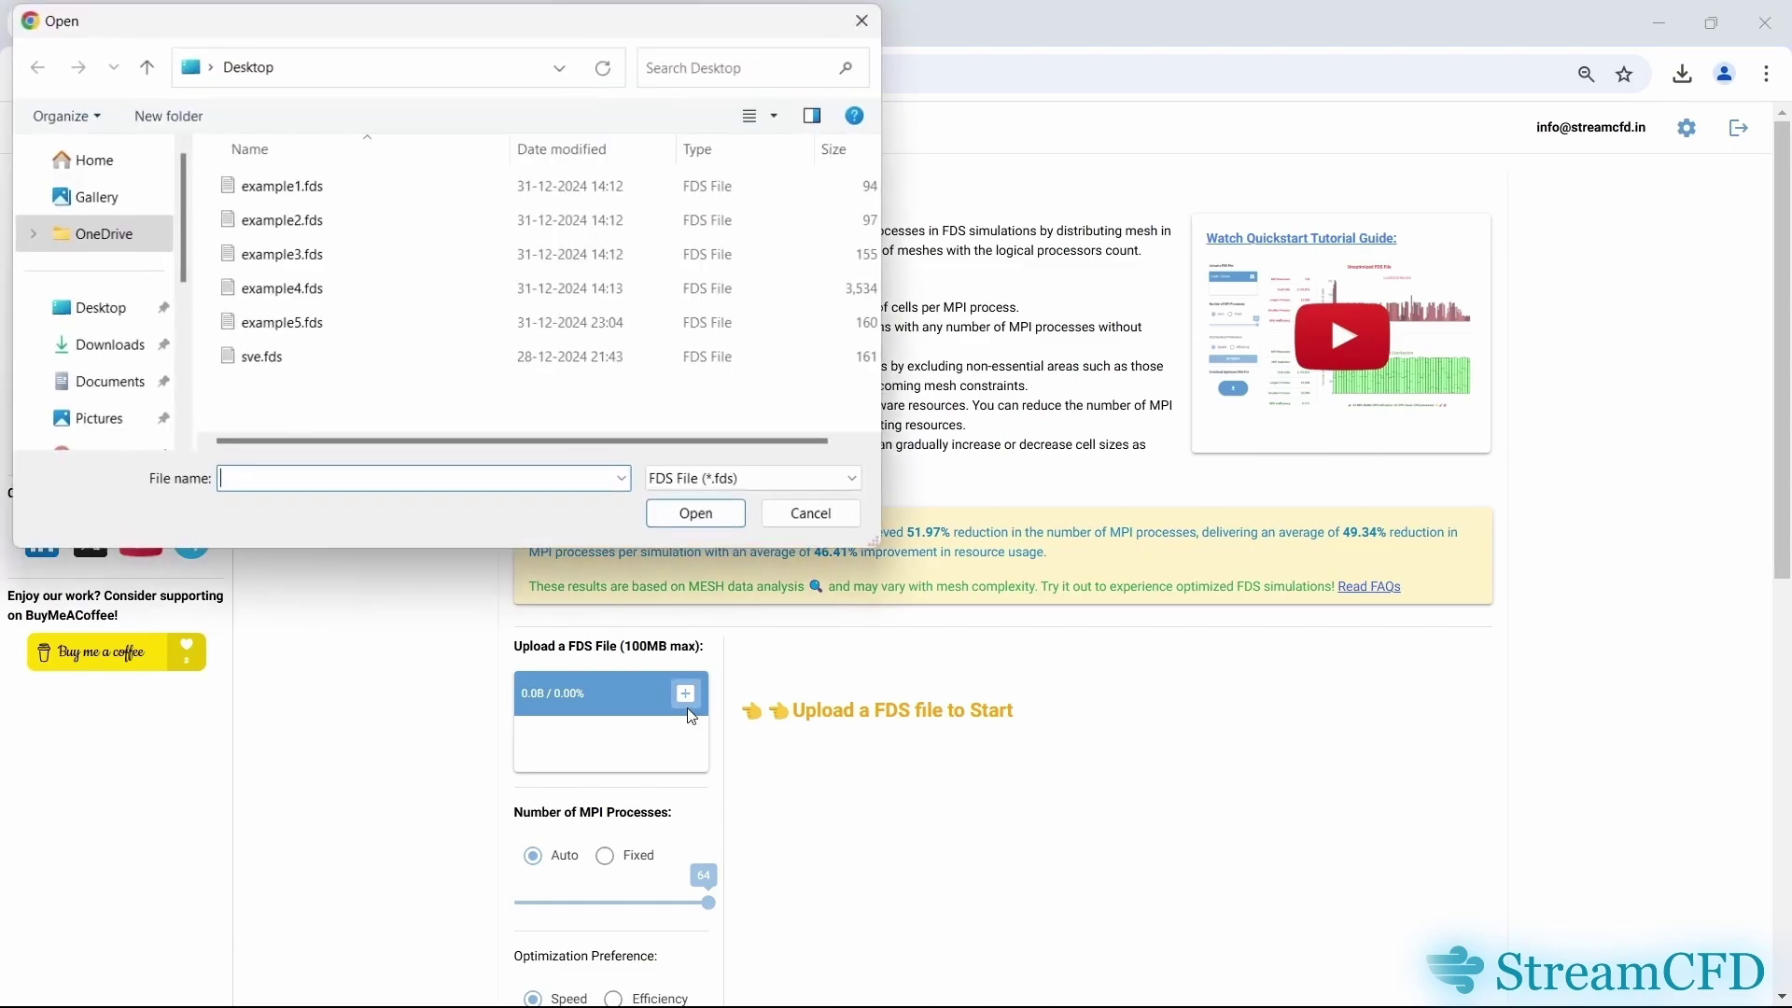
click(327, 220)
double_click(326, 221)
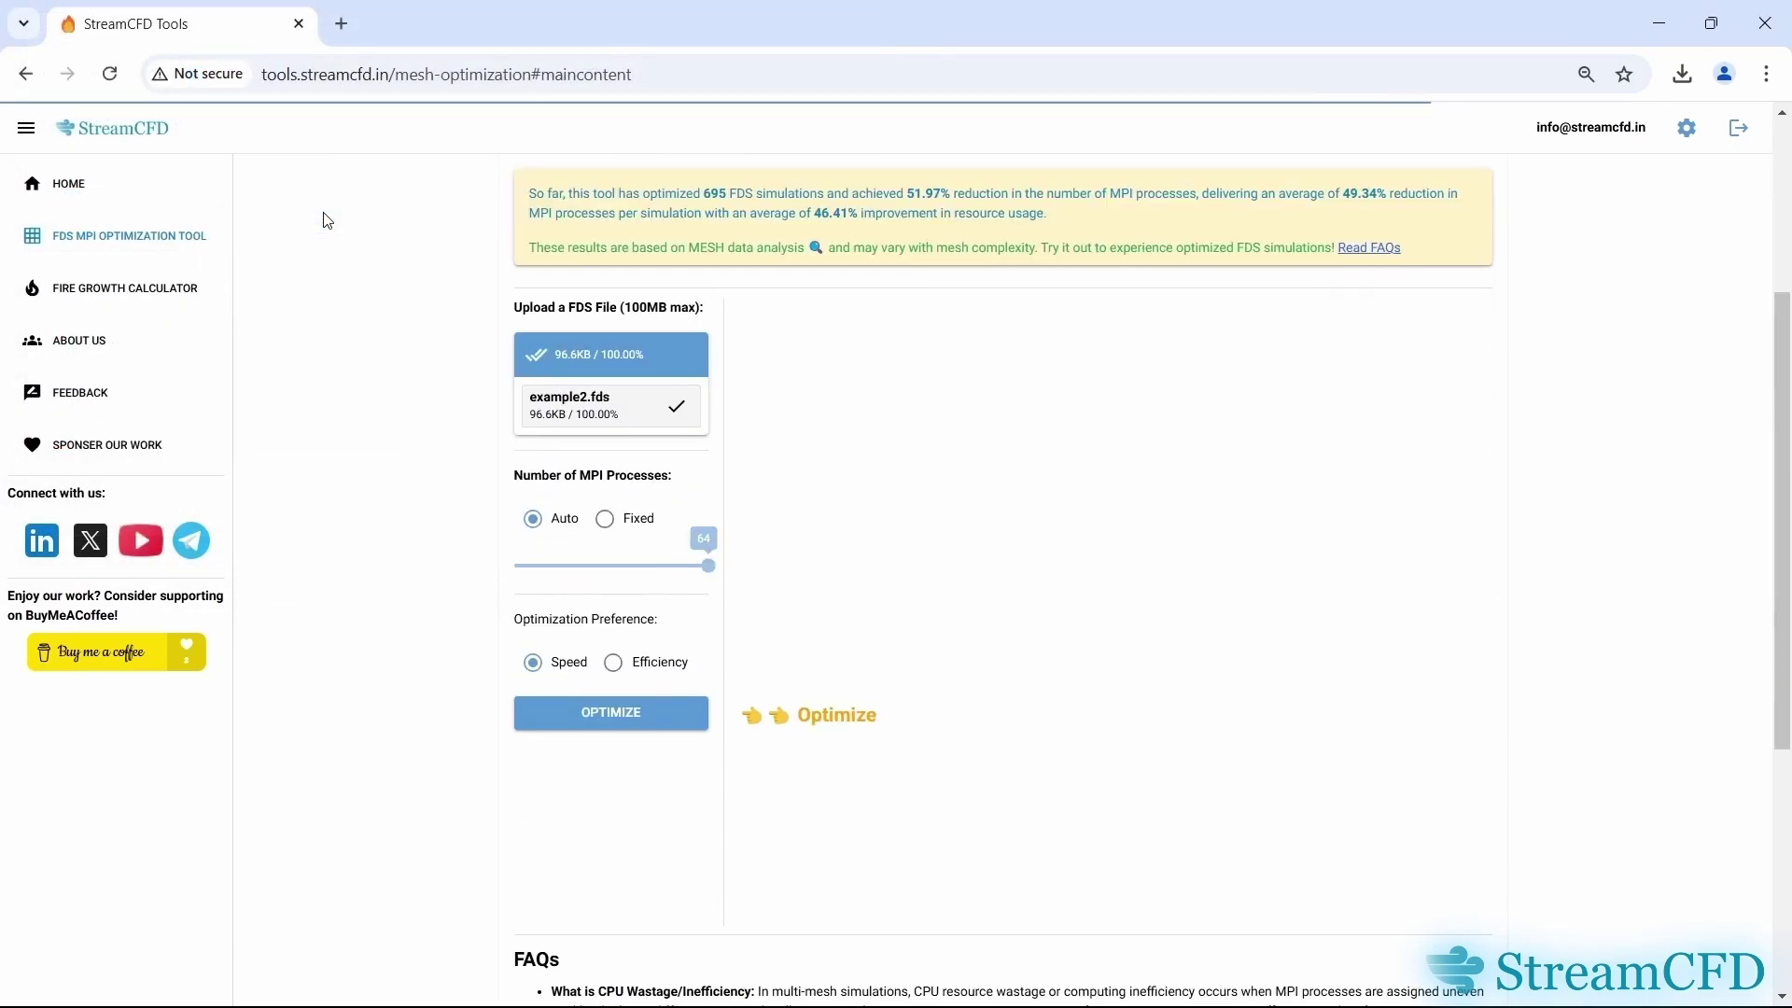
click(677, 719)
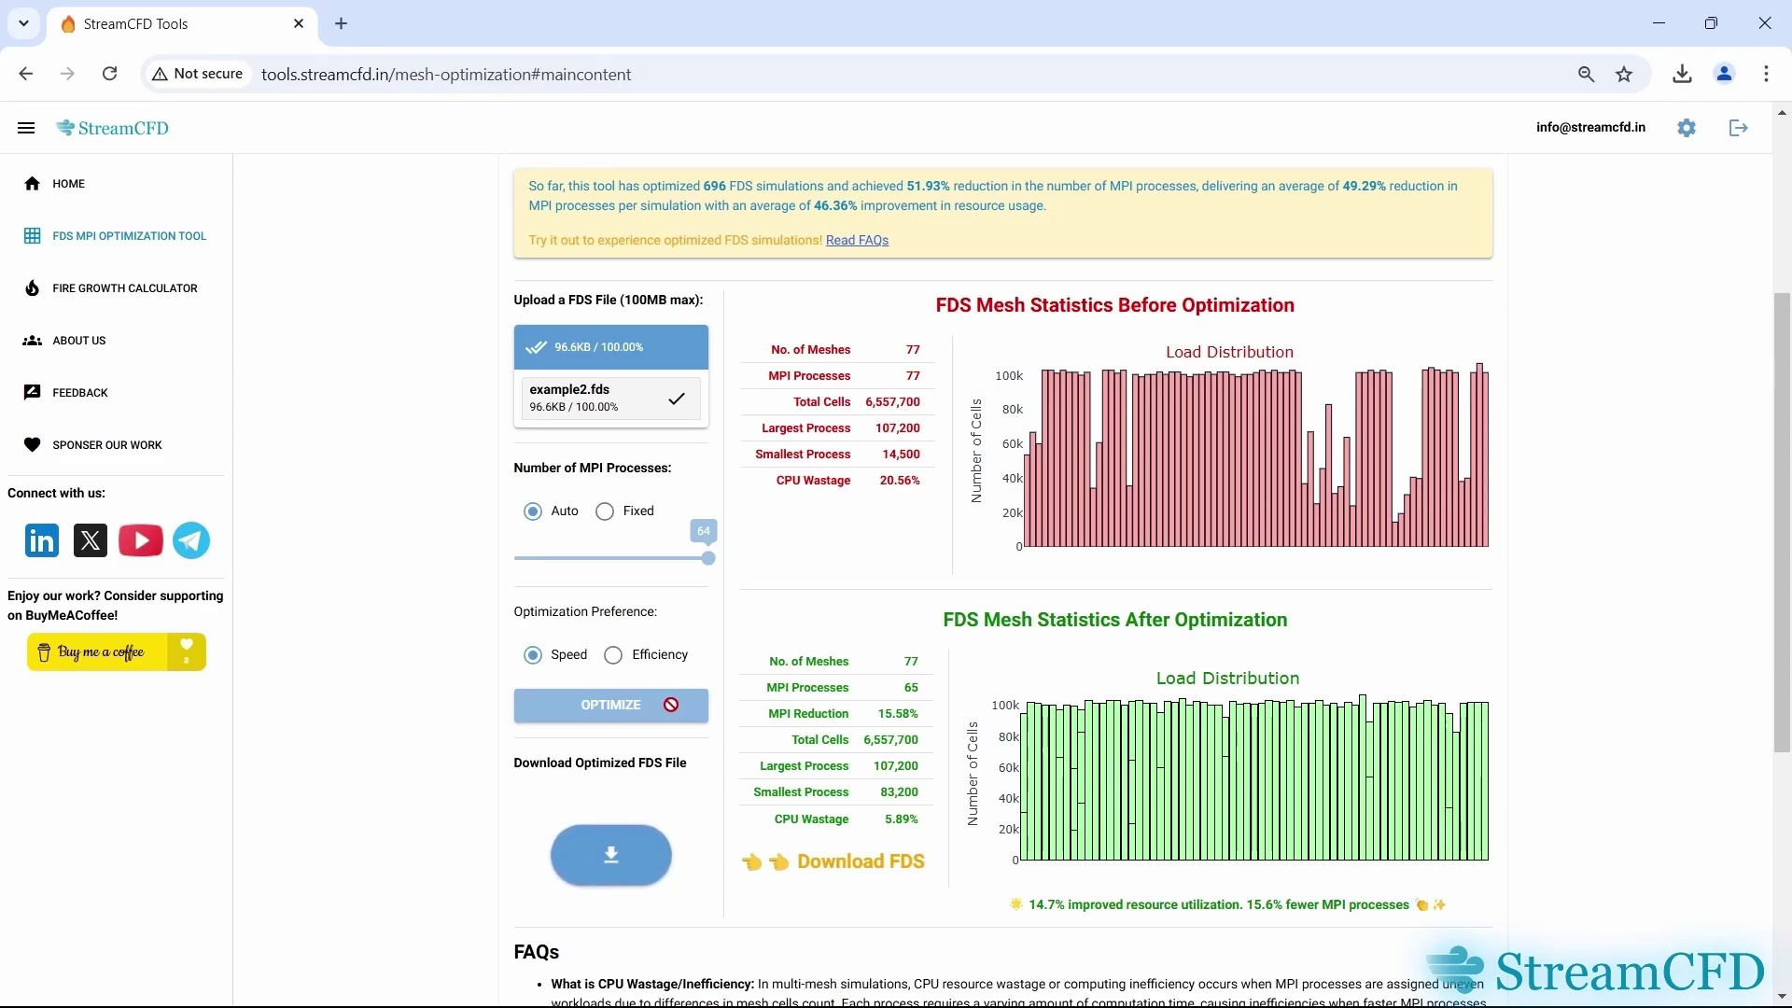
- Fix the number of MPI processes at 62 and optimize example2.fds again
click(604, 513)
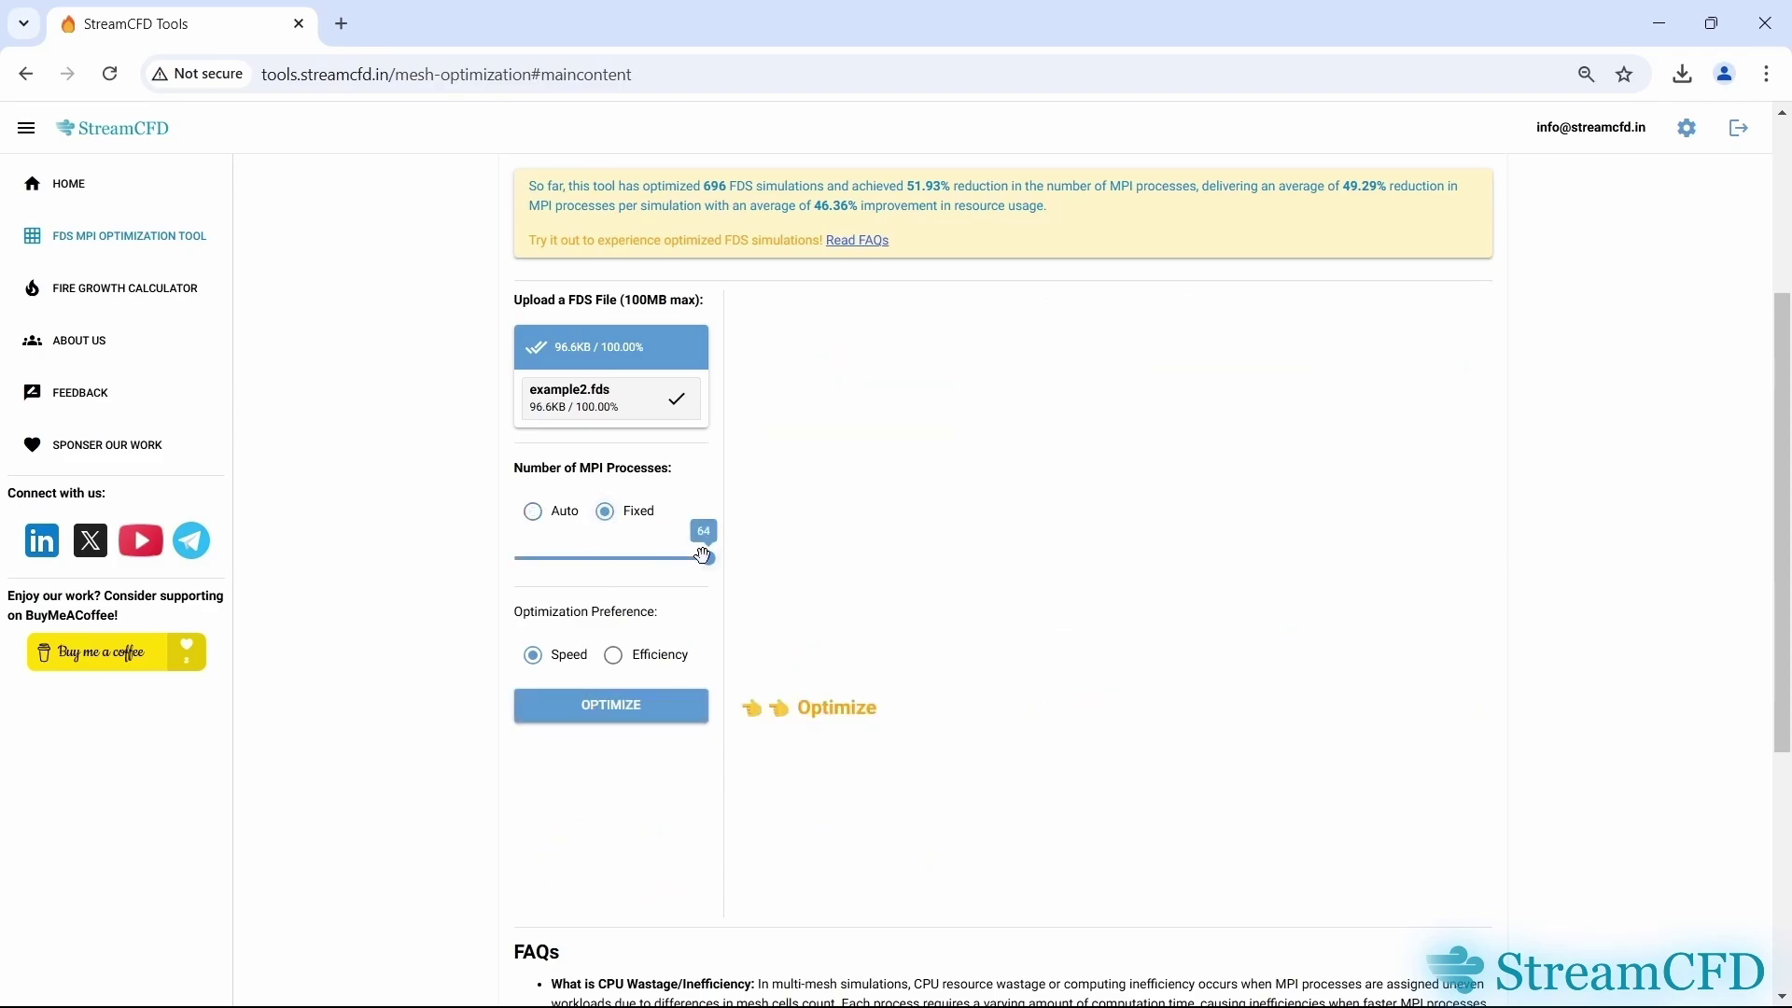
drag(706, 563, 701, 559)
click(672, 709)
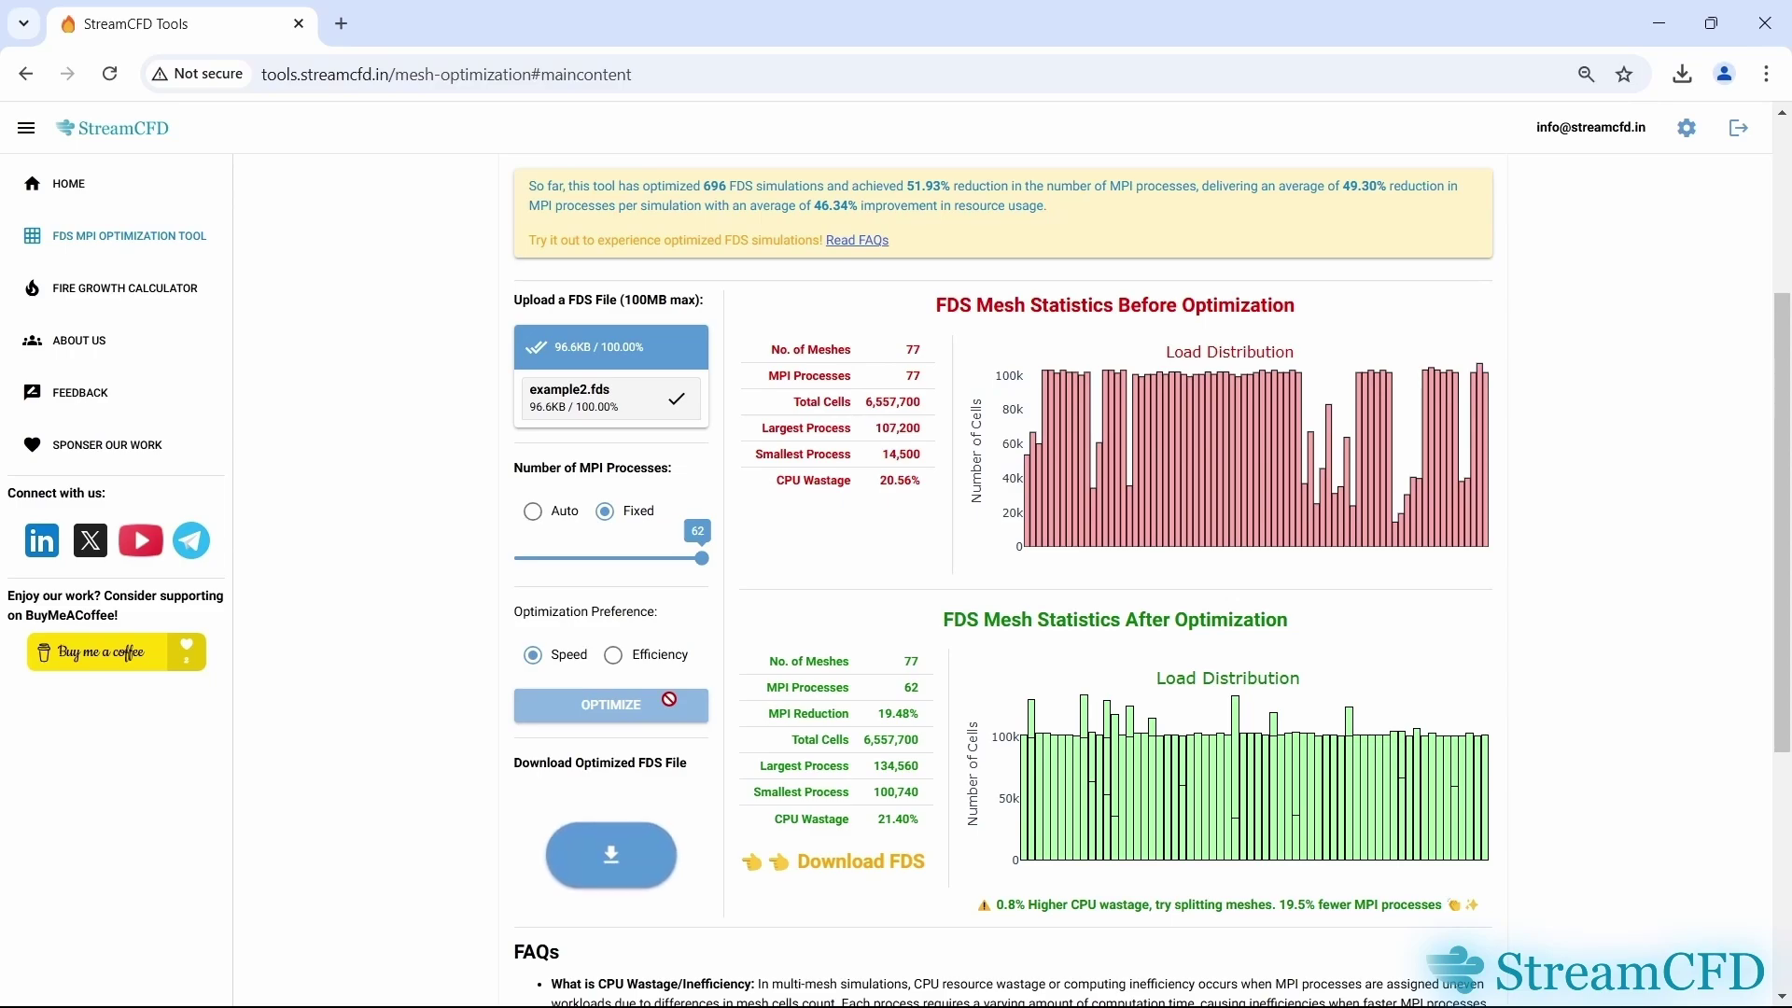
- Replace the uploaded file with example3.fds and optimize it with the Speed preference
click(691, 397)
click(685, 347)
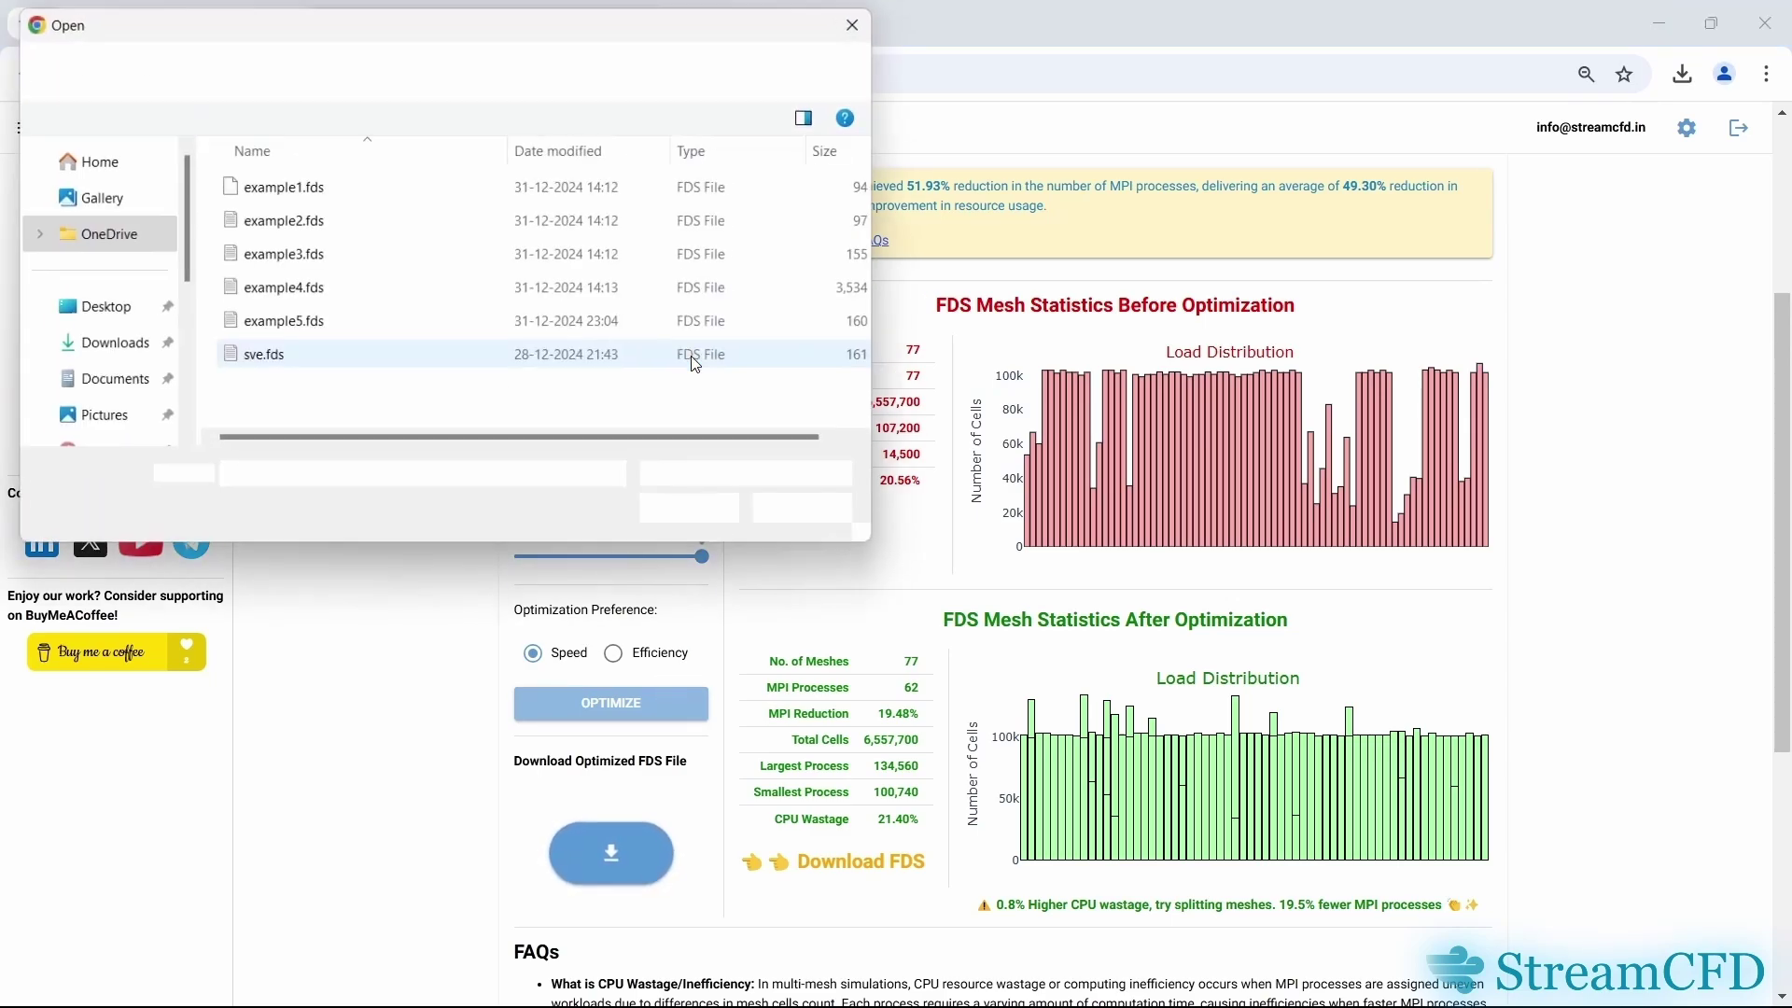
double_click(479, 264)
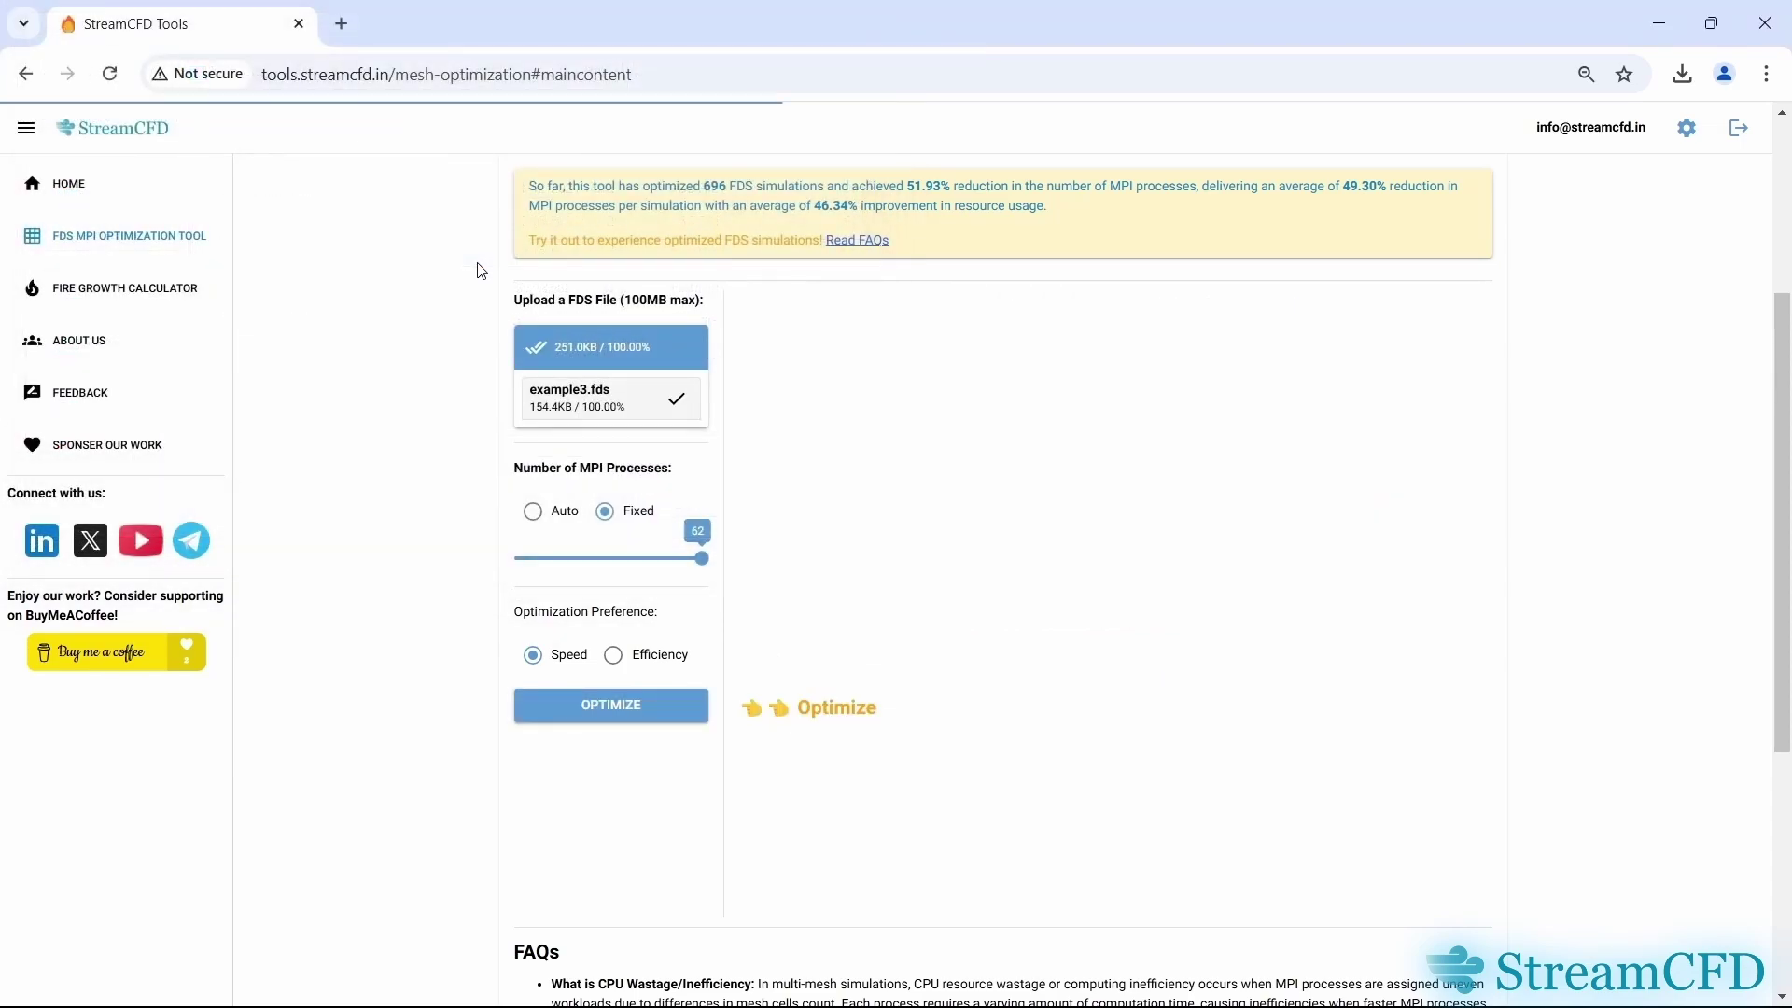
click(681, 709)
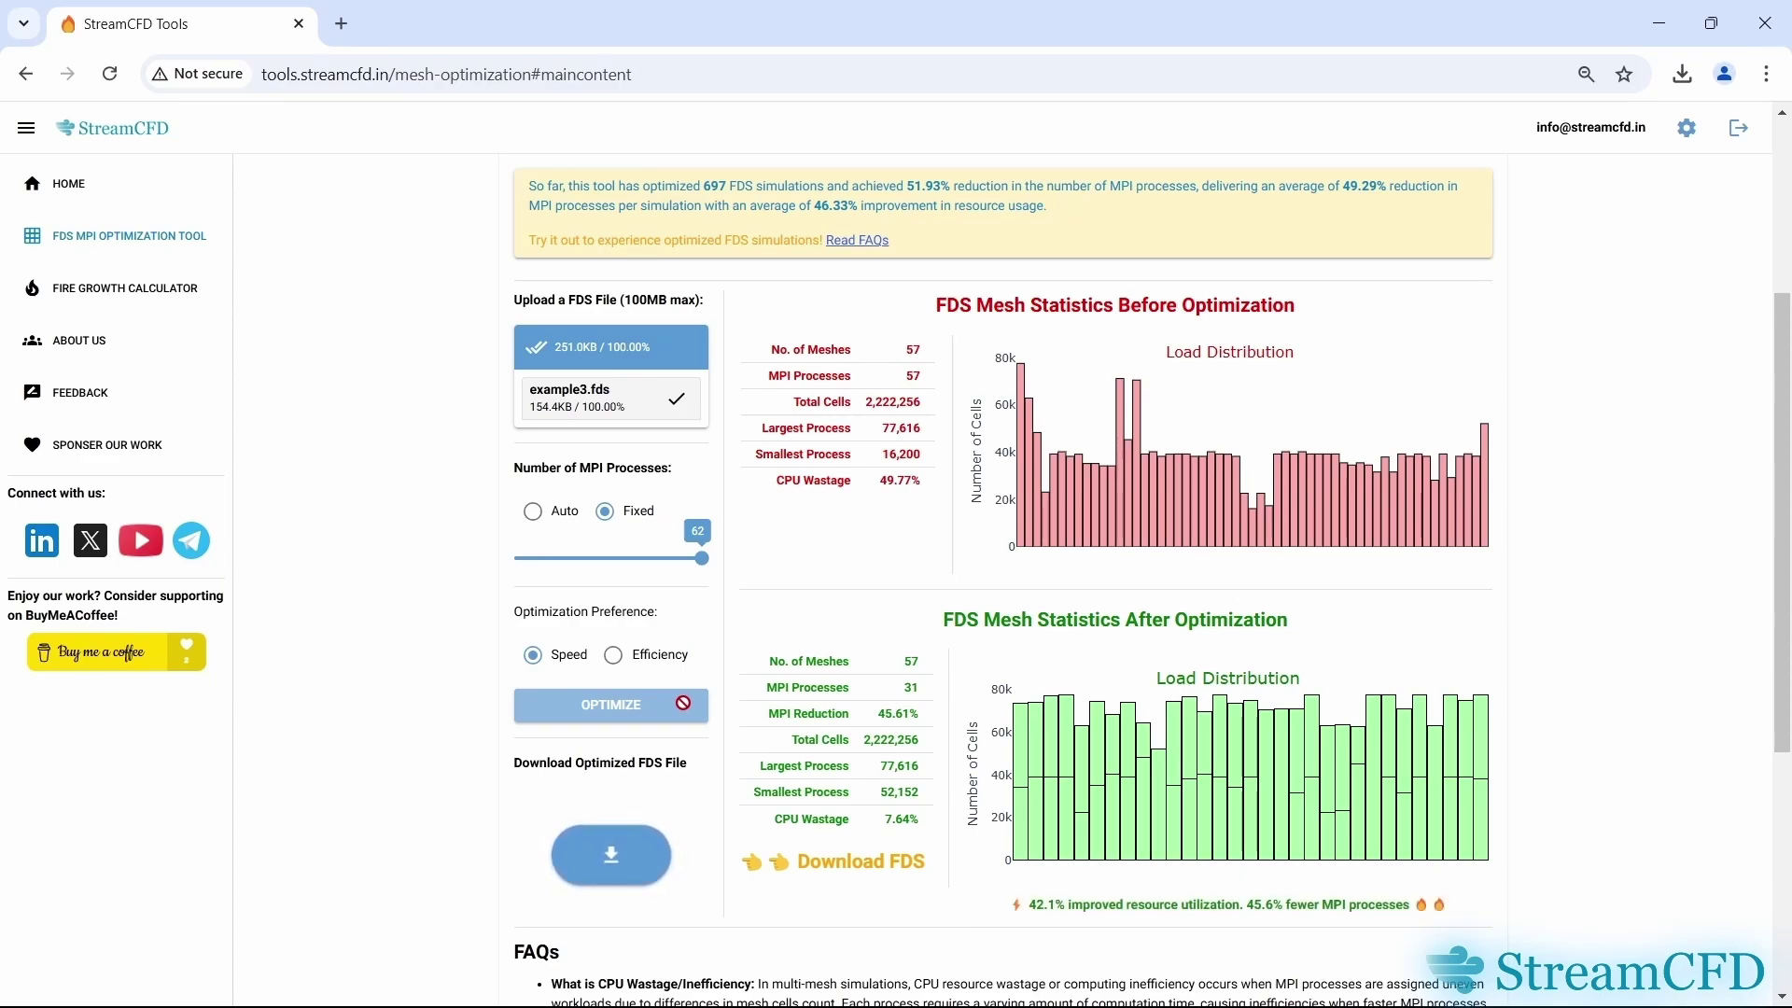
- Replace the uploaded file with example4.fds and optimize it with the number of MPI processes fixed at 62
click(679, 395)
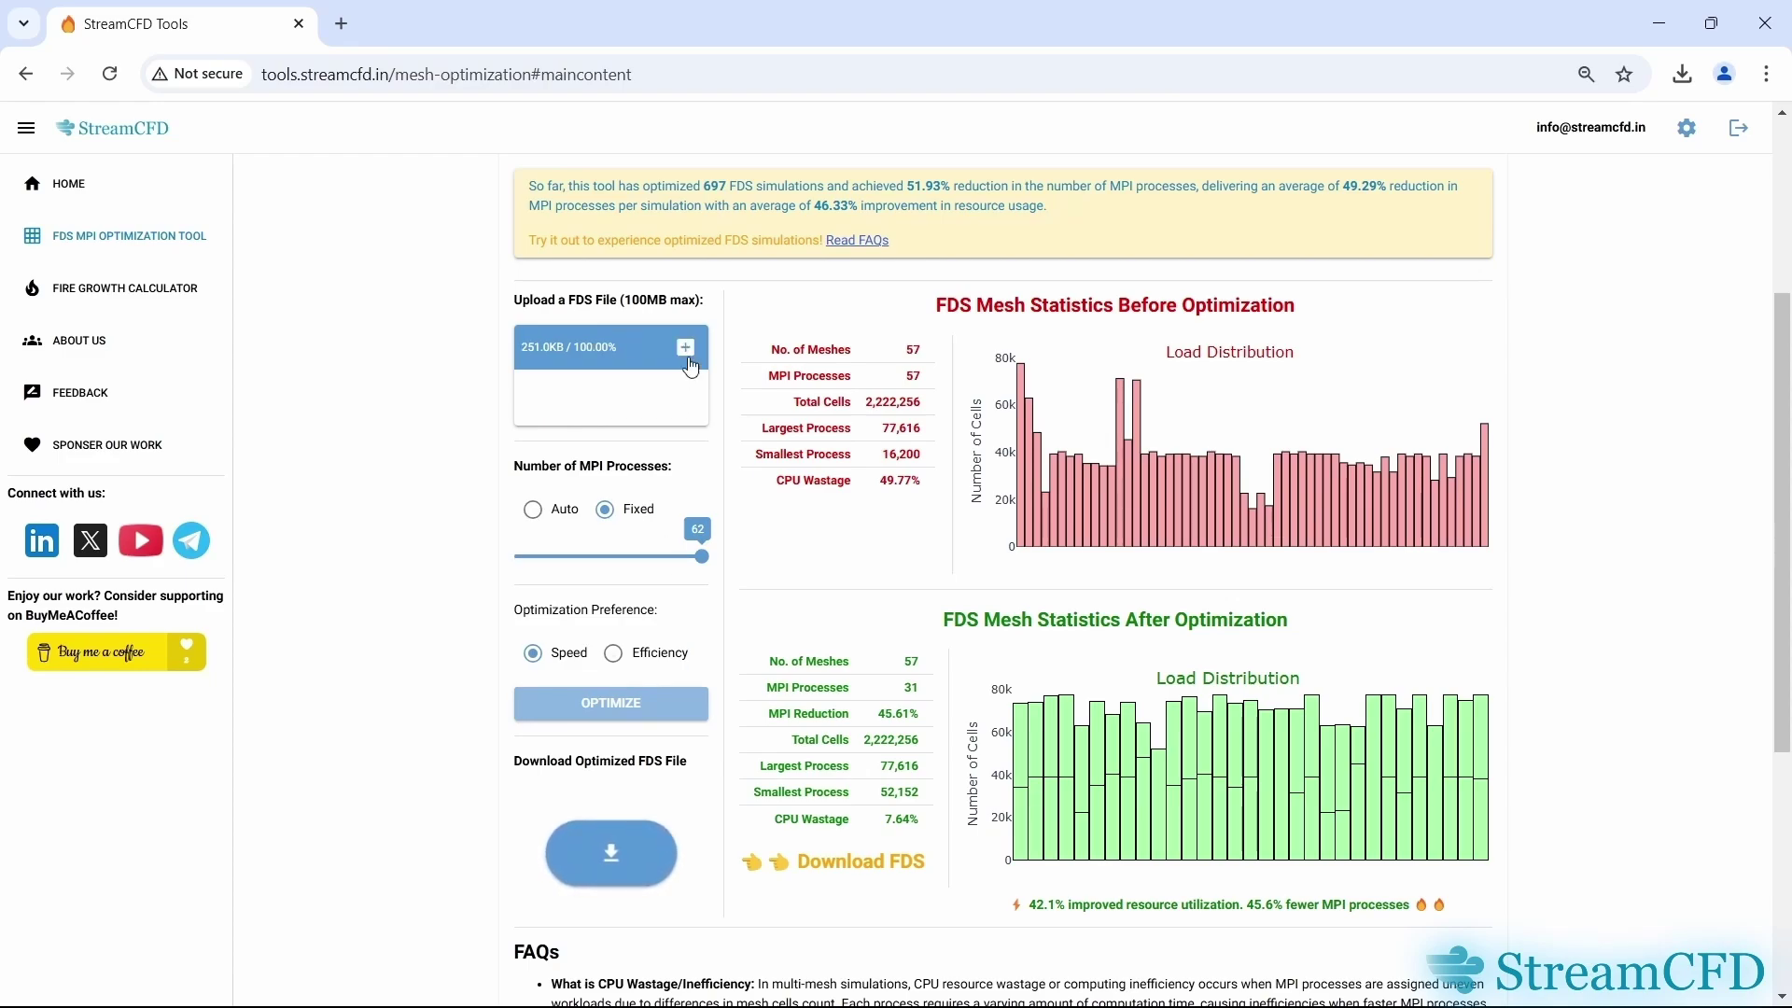
click(687, 349)
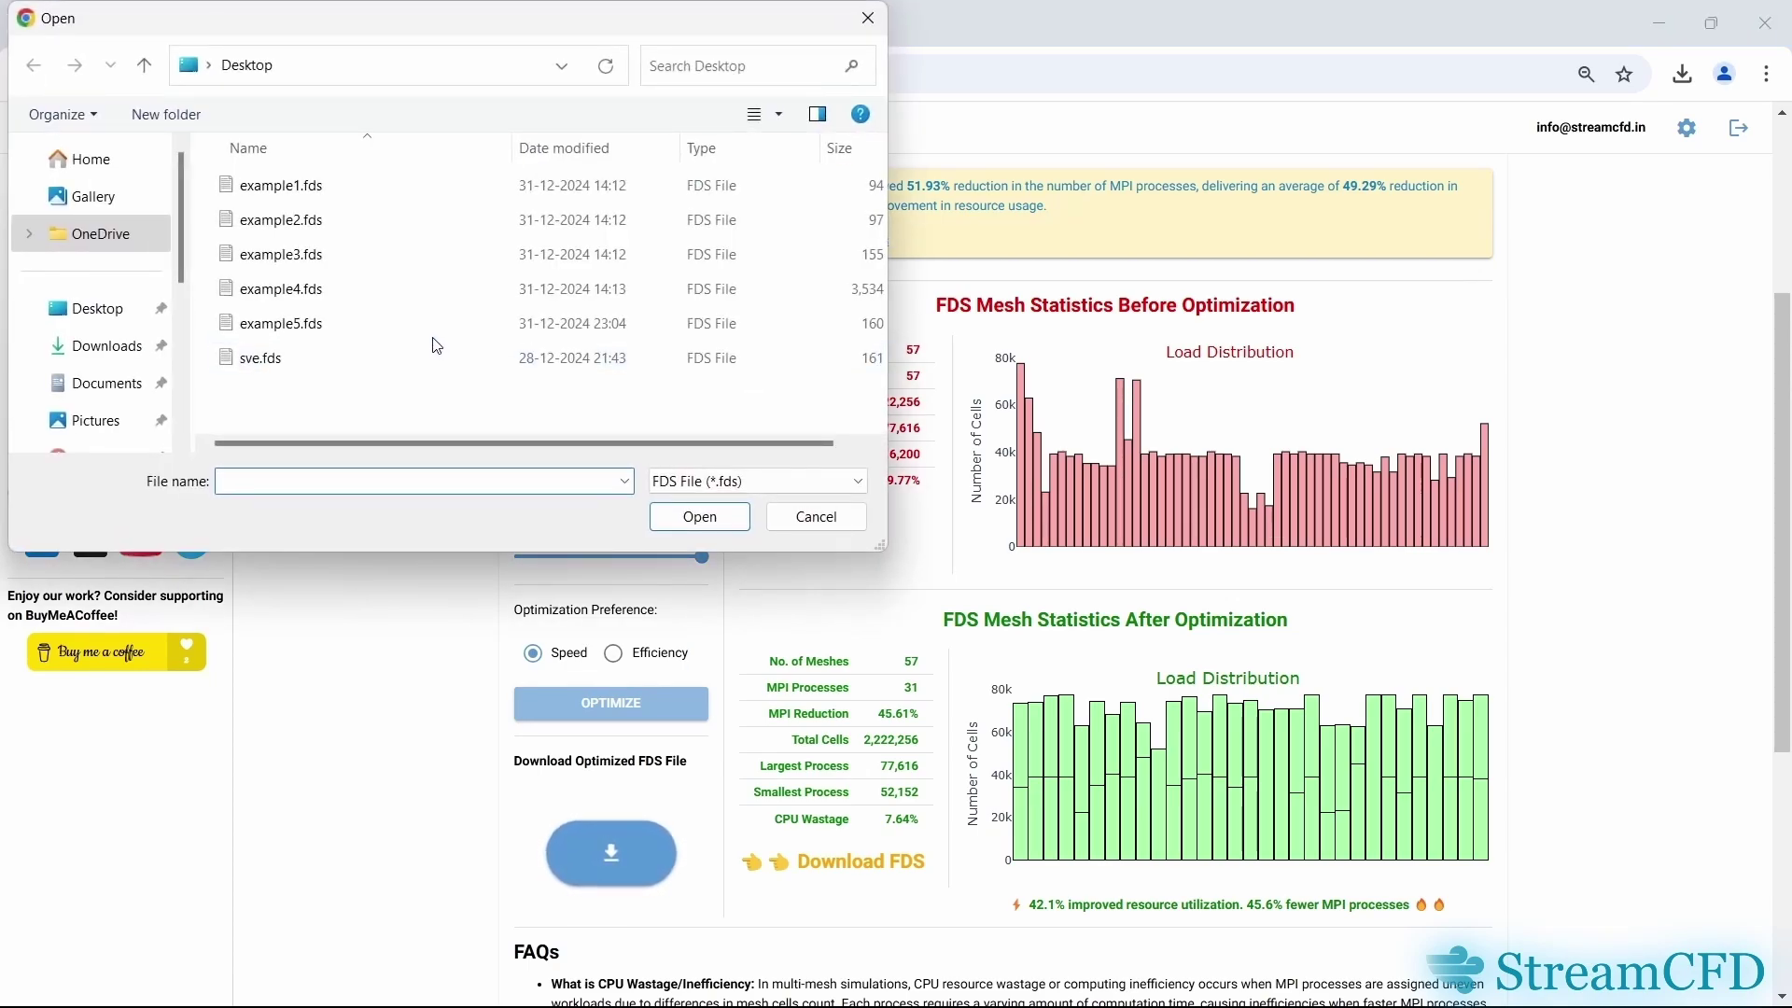
double_click(379, 297)
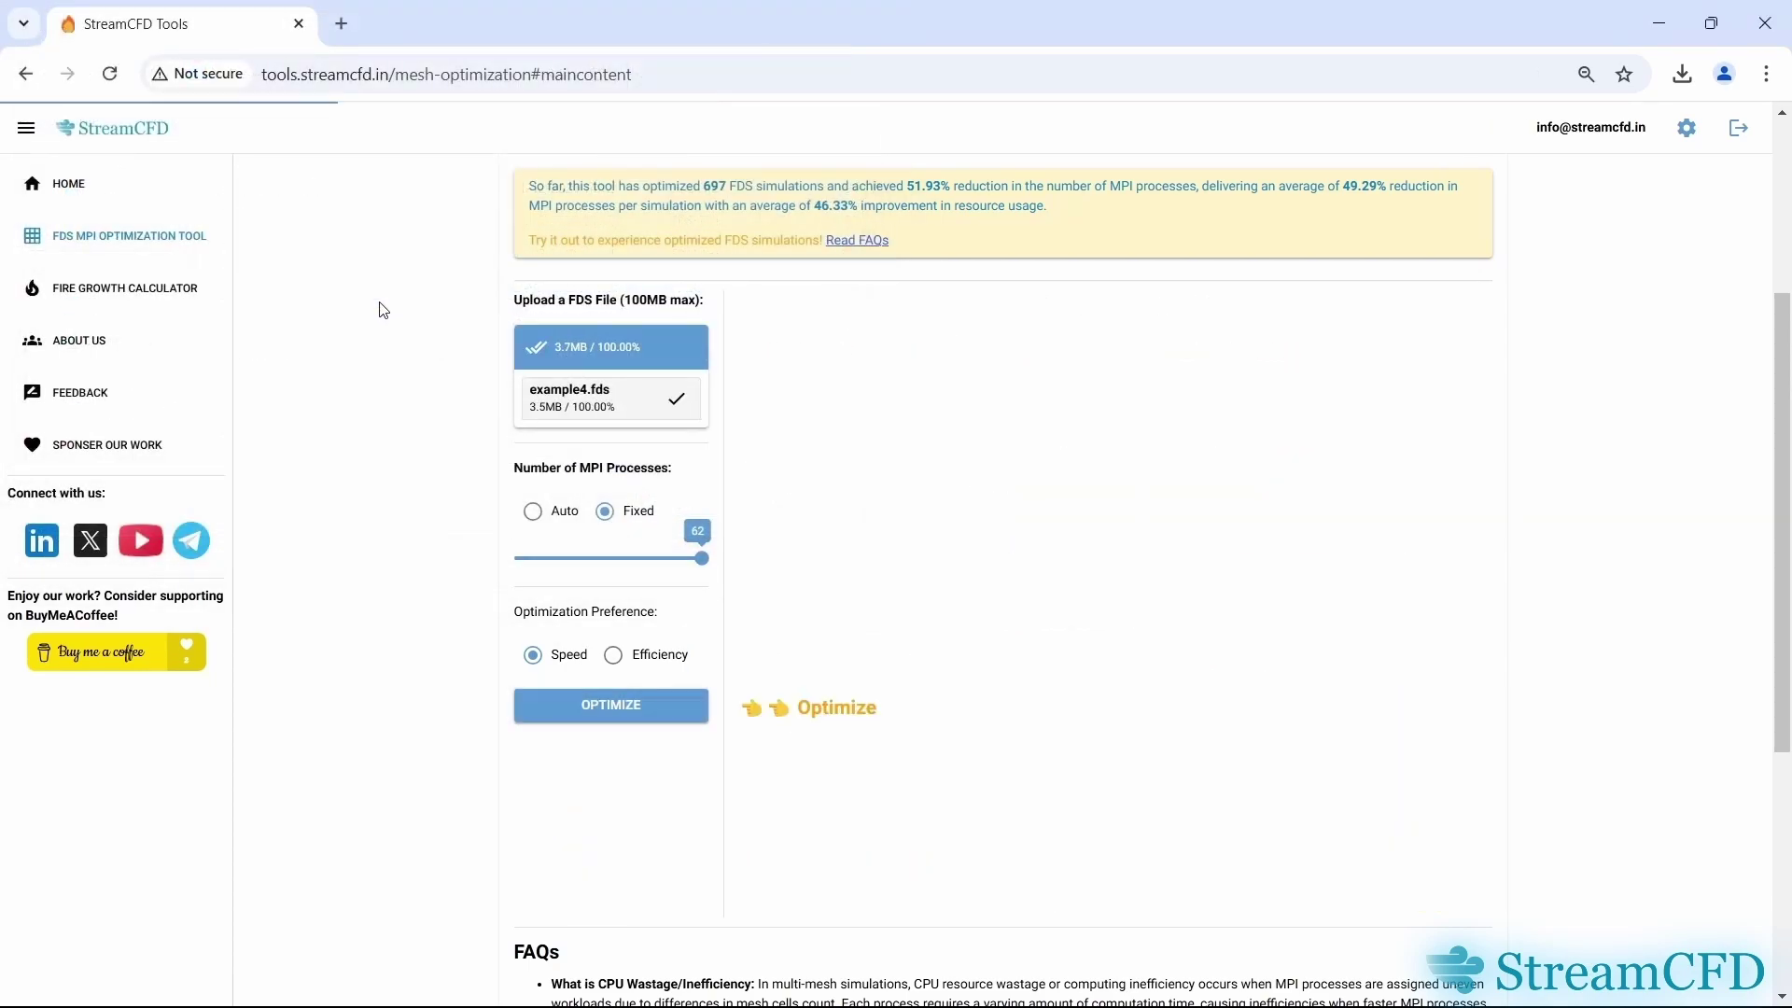
click(608, 711)
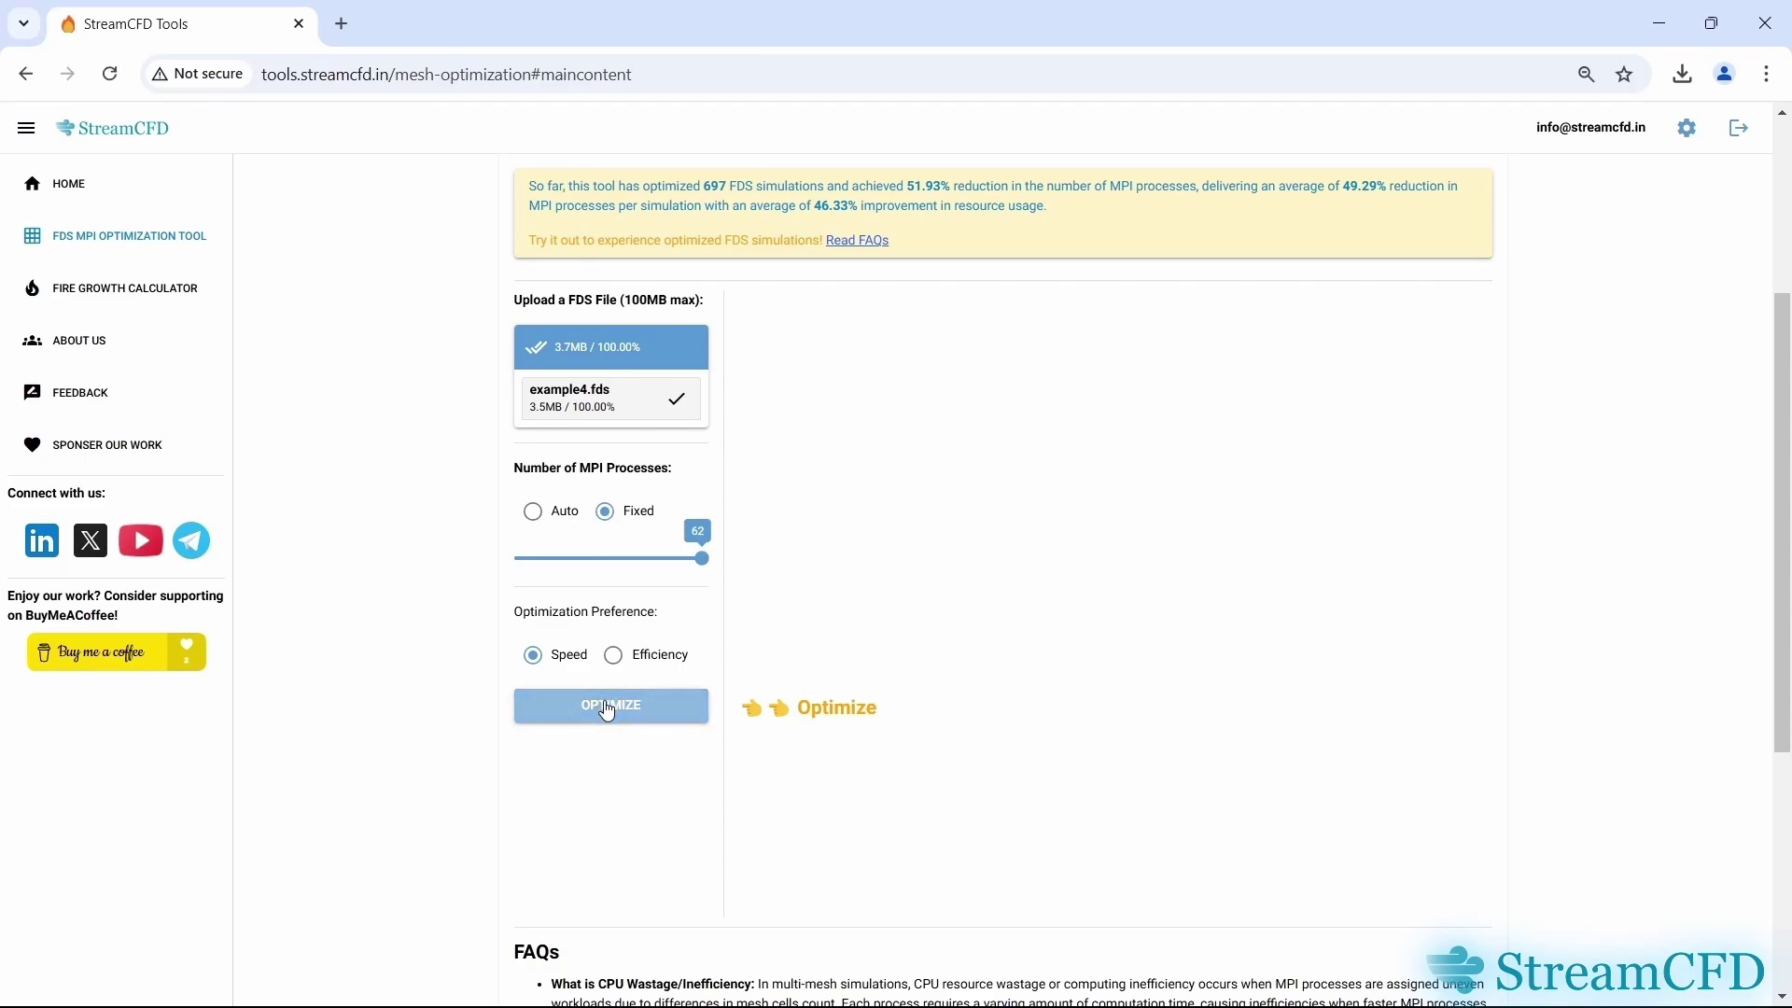